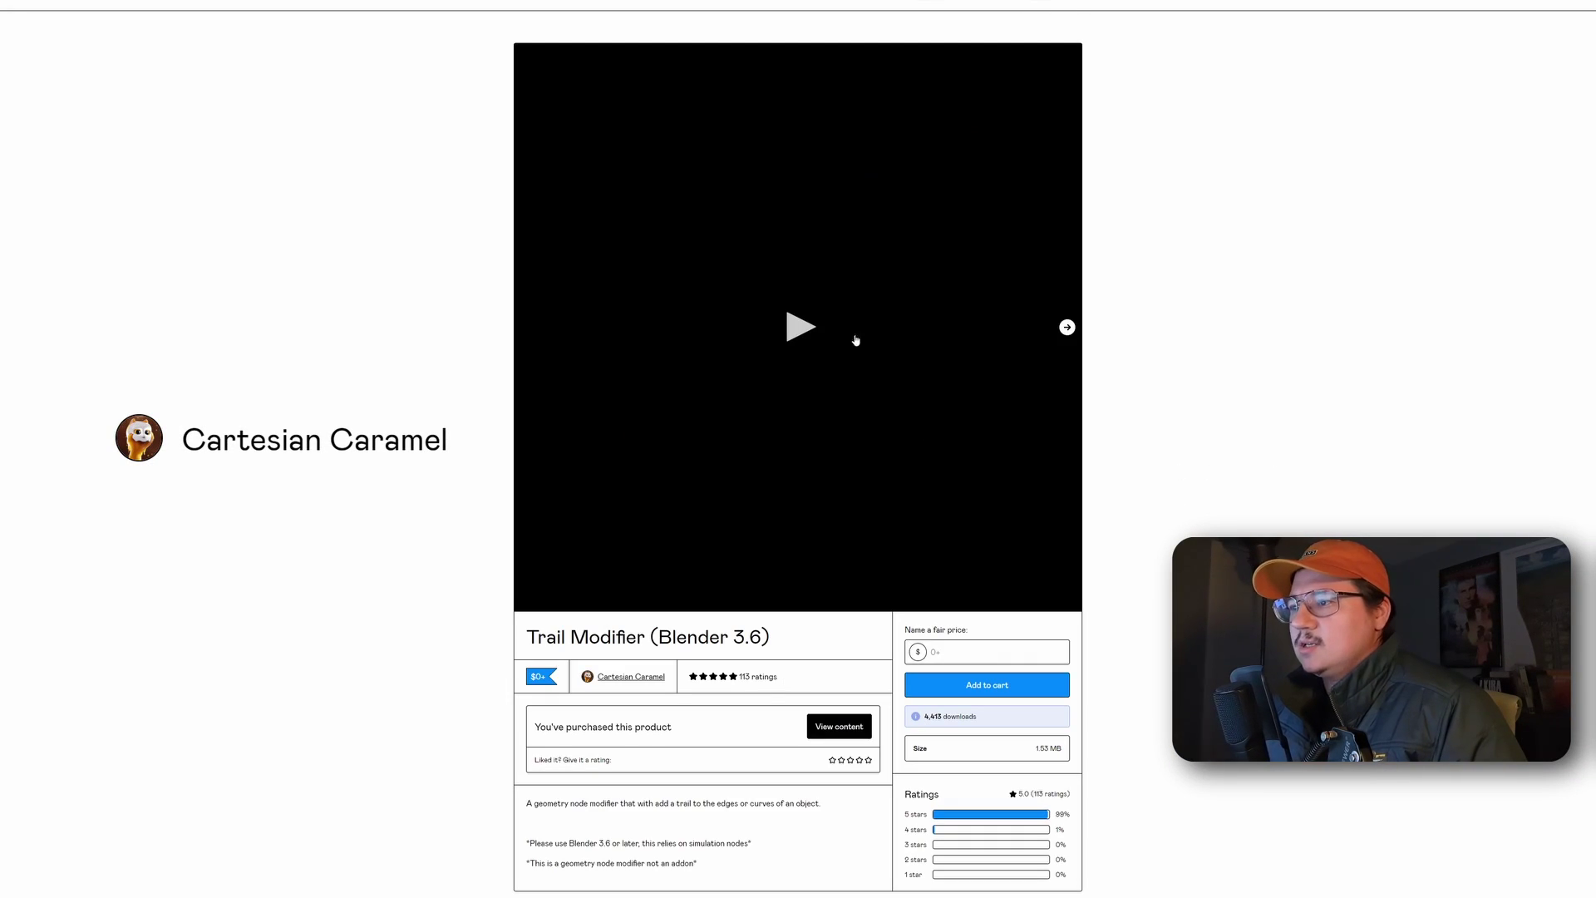
Play the Trail Modifier product preview video on the Gumroad page.
{"action": "left_click", "coordinate": [808, 338]}
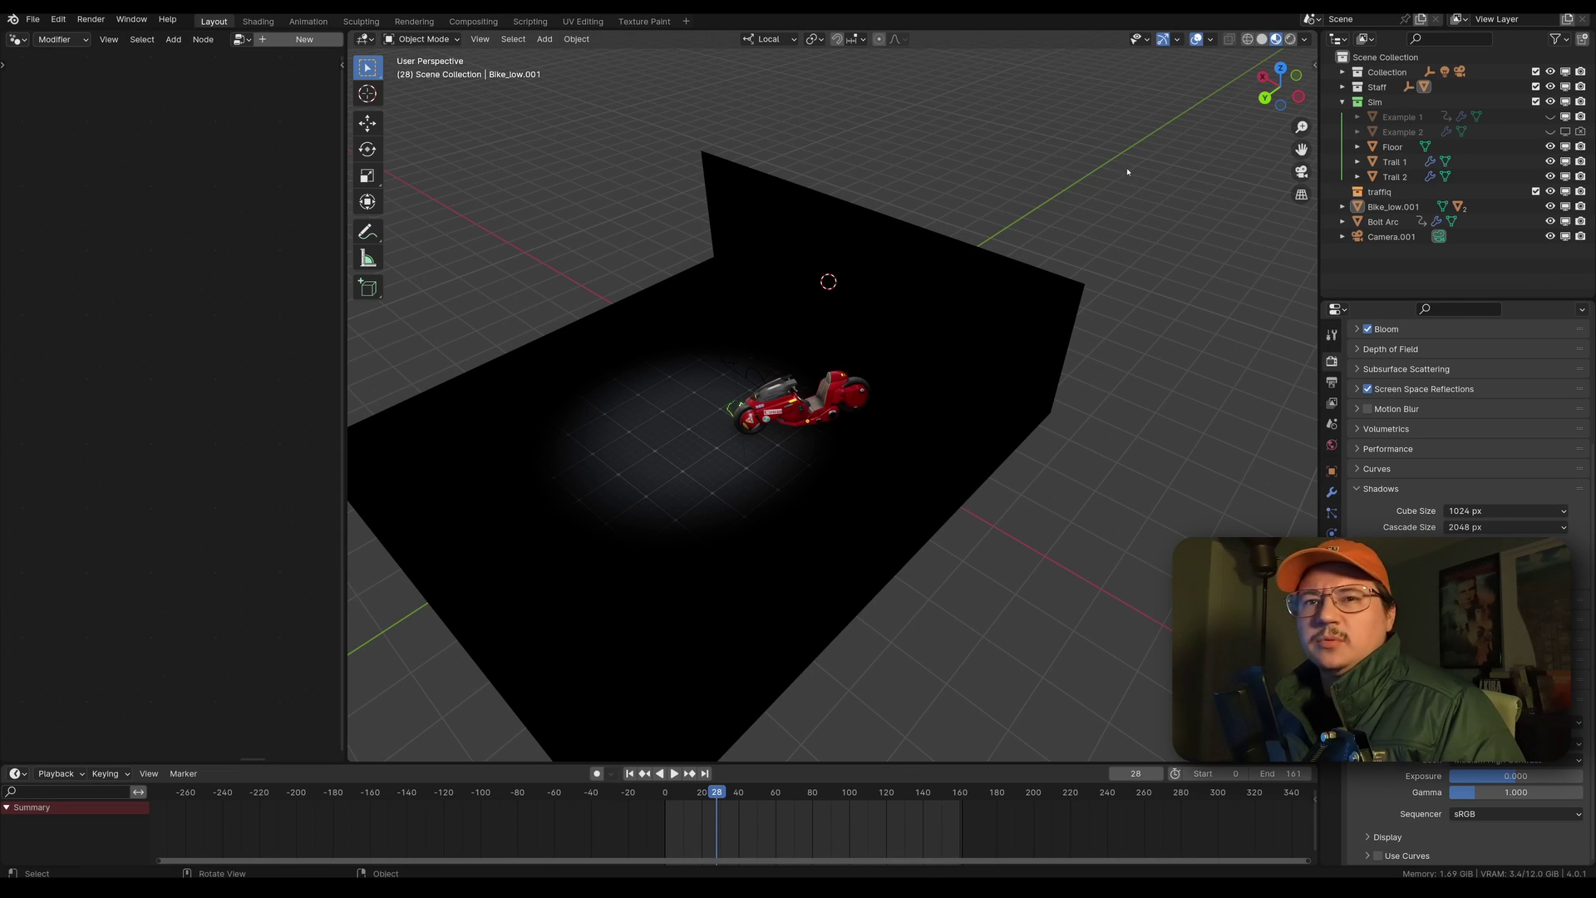
Zoom in and orbit around to view the red bike from the front.
{"action": "scroll", "coordinate": [1002, 332], "scroll_direction": "up", "scroll_amount": 4}
{"action": "scroll", "coordinate": [767, 375], "scroll_direction": "up", "scroll_amount": 2}
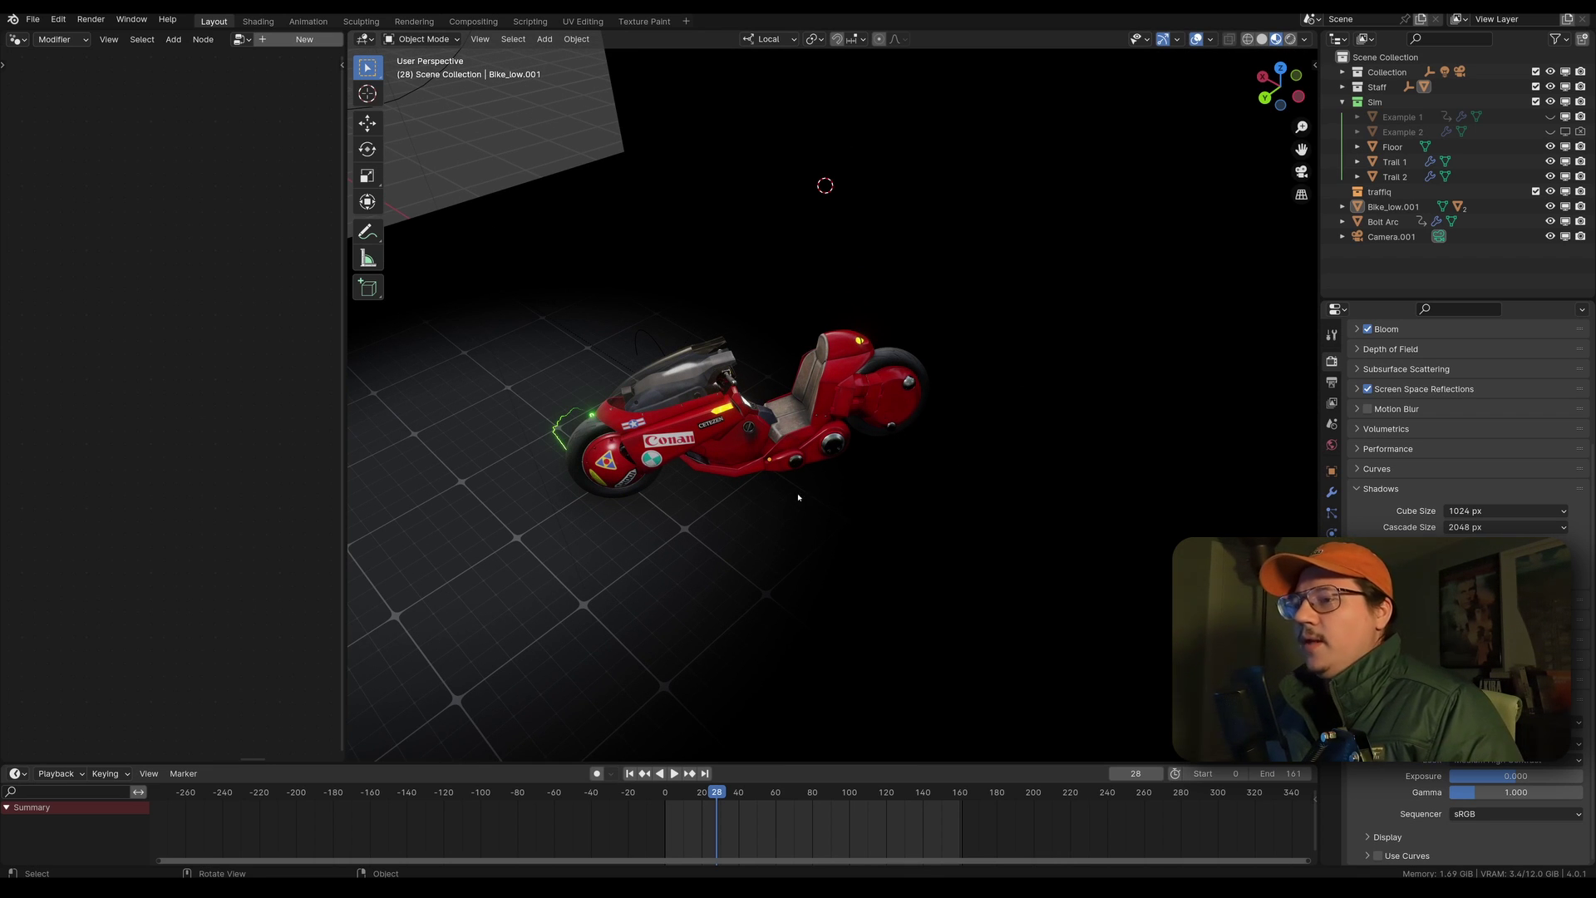
{"action": "middle_click_drag", "start_coordinate": [846, 456], "coordinate": [1047, 506]}
{"action": "scroll", "coordinate": [1080, 499], "scroll_direction": "up", "scroll_amount": 5}
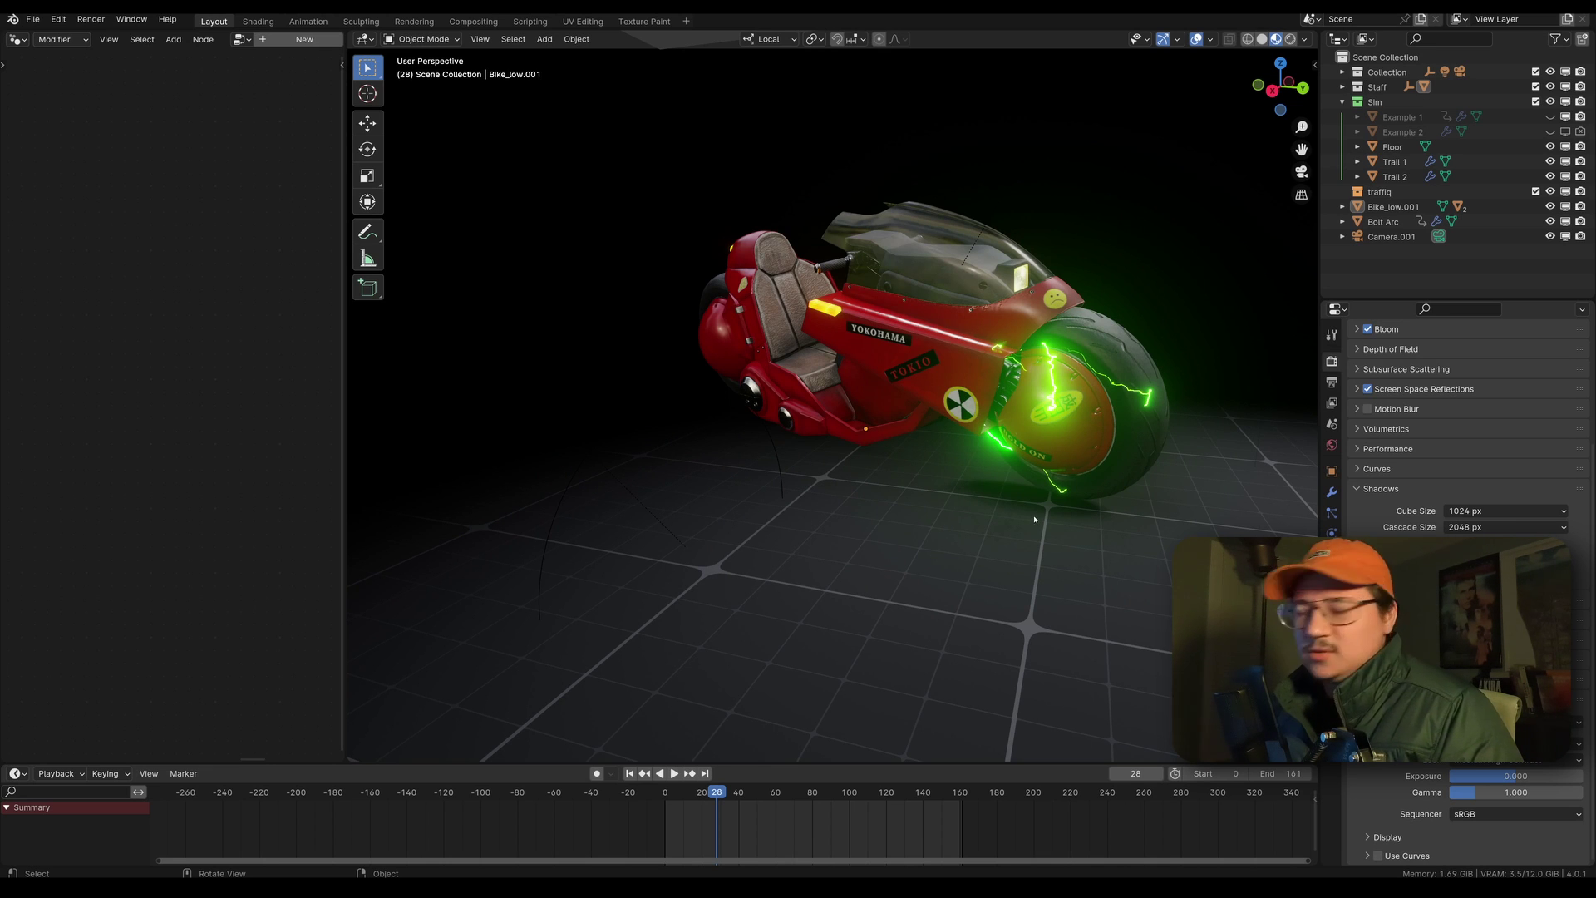
Play the bike animation, stop it at frame 15, and orbit to look down at the bike.
{"action": "key", "text": "space"}
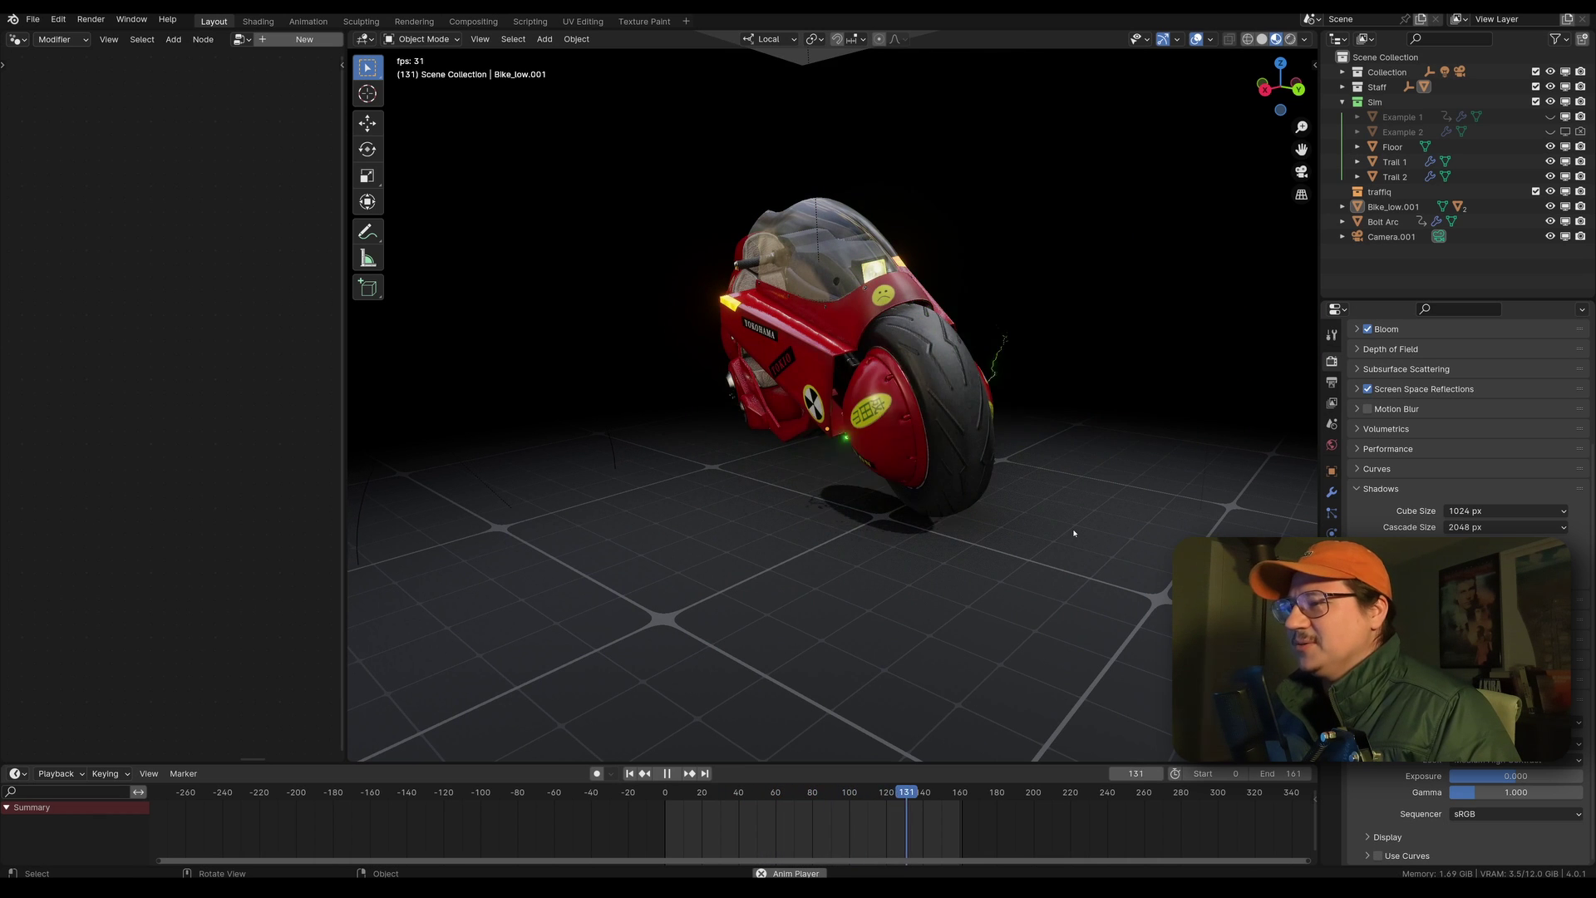
{"action": "key", "text": "space"}
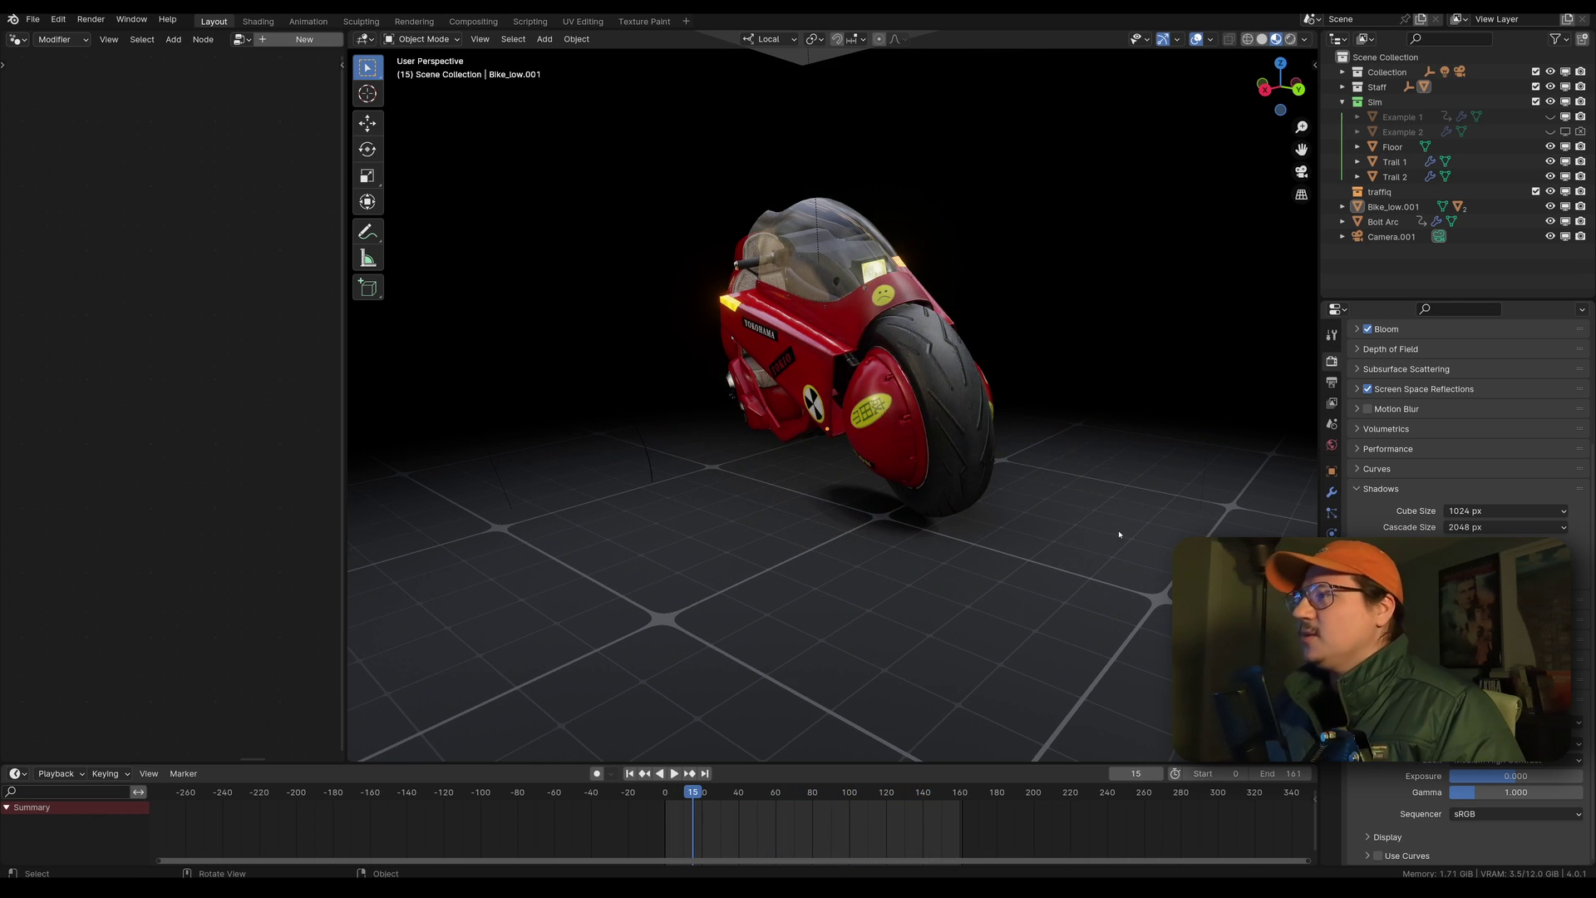
{"action": "scroll", "coordinate": [933, 501], "scroll_direction": "down", "scroll_amount": 3}
{"action": "middle_click_drag", "start_coordinate": [933, 500], "coordinate": [958, 524]}
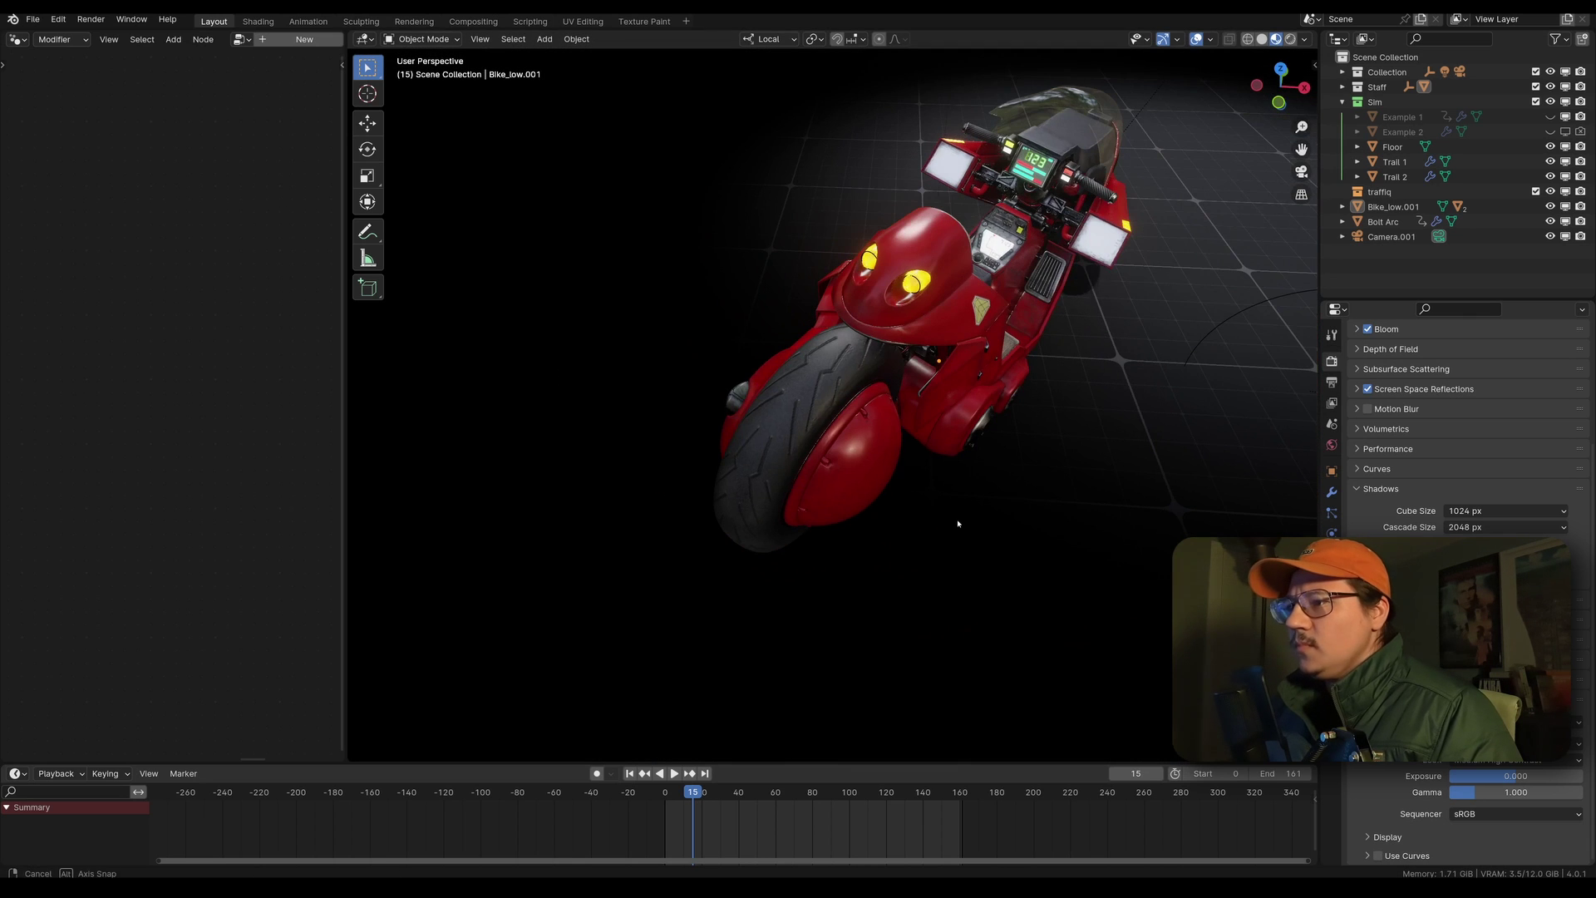
Select the bike's Trail 1 child object and switch it into Edit Mode.
{"action": "left_click", "coordinate": [918, 287]}
{"action": "left_click", "coordinate": [928, 383]}
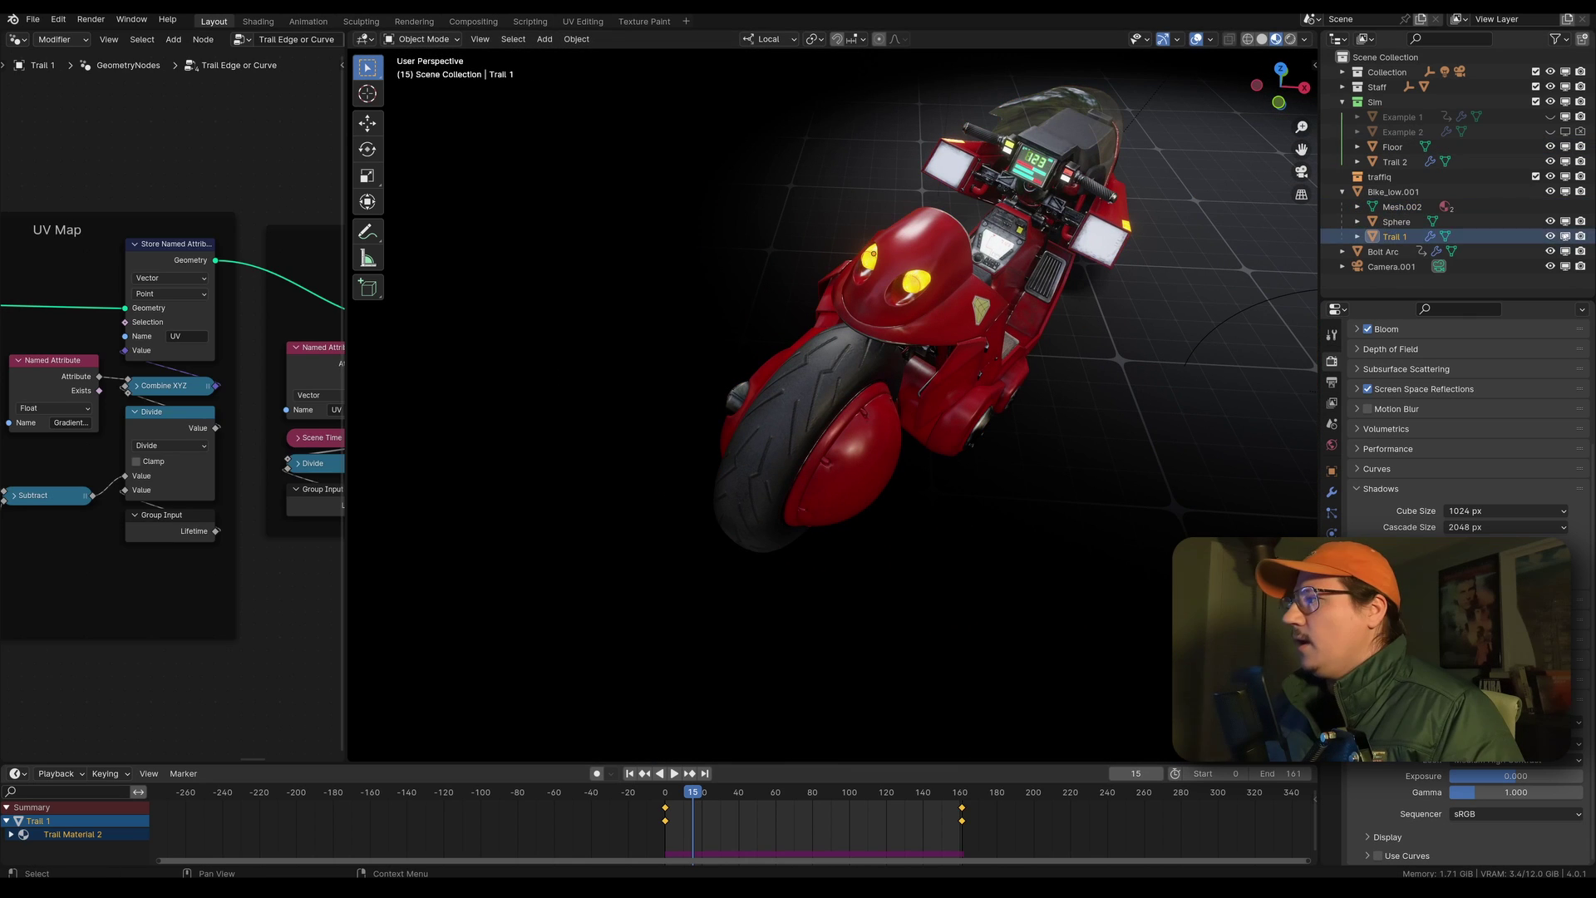
{"action": "key", "text": "Tab"}
Orbit to see the whole floor and select the motorcycle Bike_low.001.
{"action": "scroll", "coordinate": [925, 282], "scroll_direction": "up", "scroll_amount": 5}
{"action": "middle_click_drag", "start_coordinate": [924, 282], "coordinate": [1024, 489]}
{"action": "mouse_move", "coordinate": [770, 472]}
{"action": "middle_mouse_down"}
{"action": "mouse_move", "coordinate": [872, 478]}
{"action": "mouse_move", "coordinate": [777, 474]}
{"action": "middle_mouse_up"}
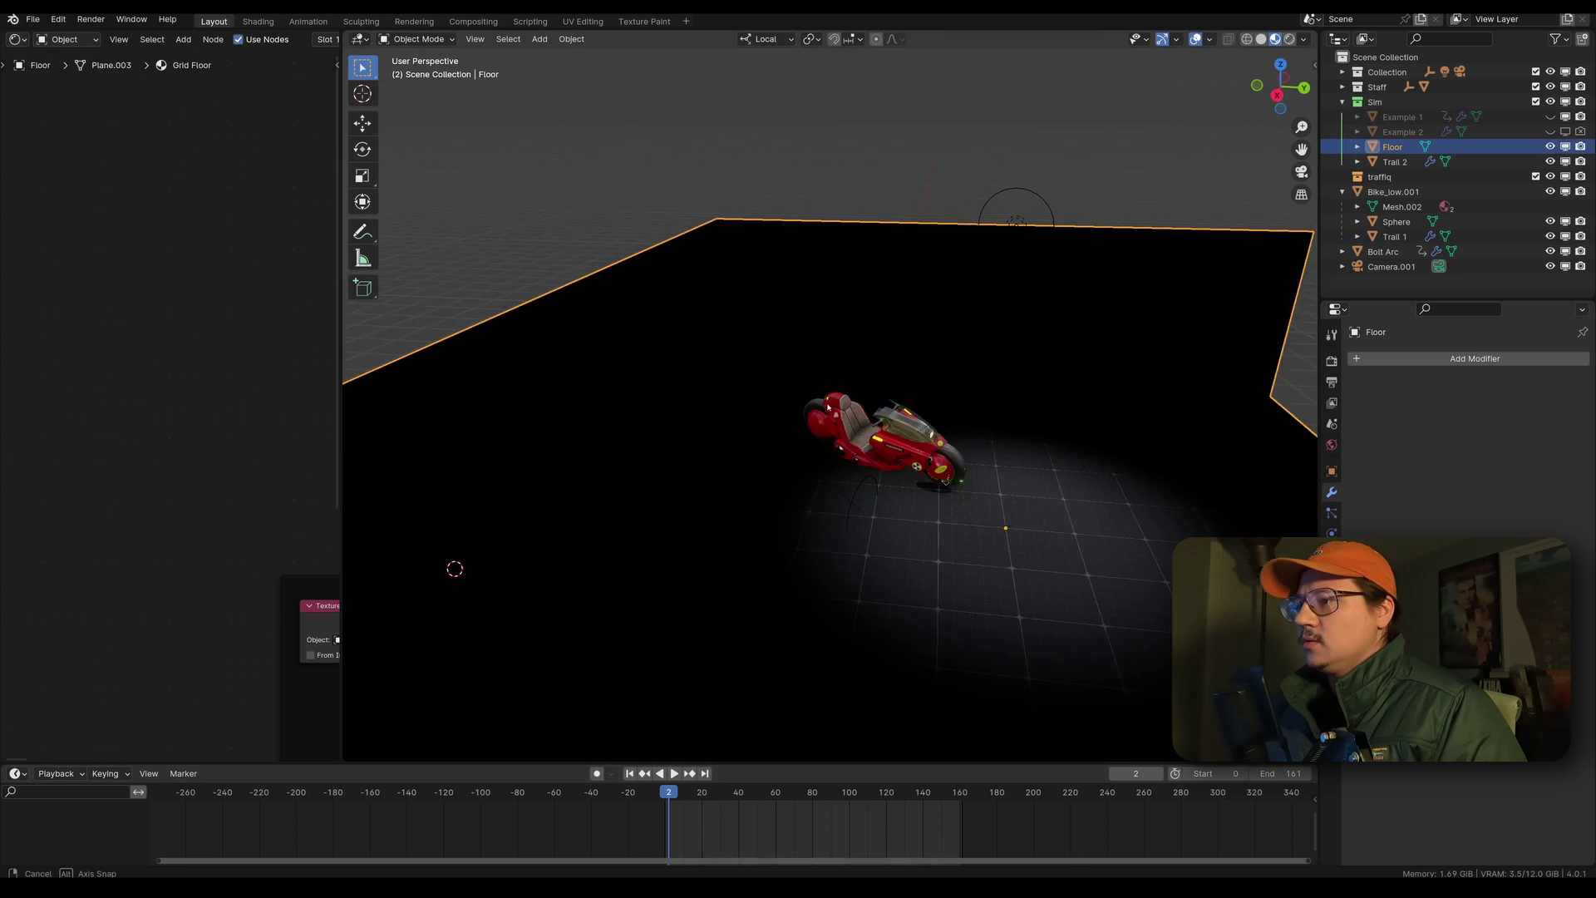
{"action": "middle_click_drag", "start_coordinate": [881, 499], "coordinate": [1006, 501]}
{"action": "left_click", "coordinate": [915, 497]}
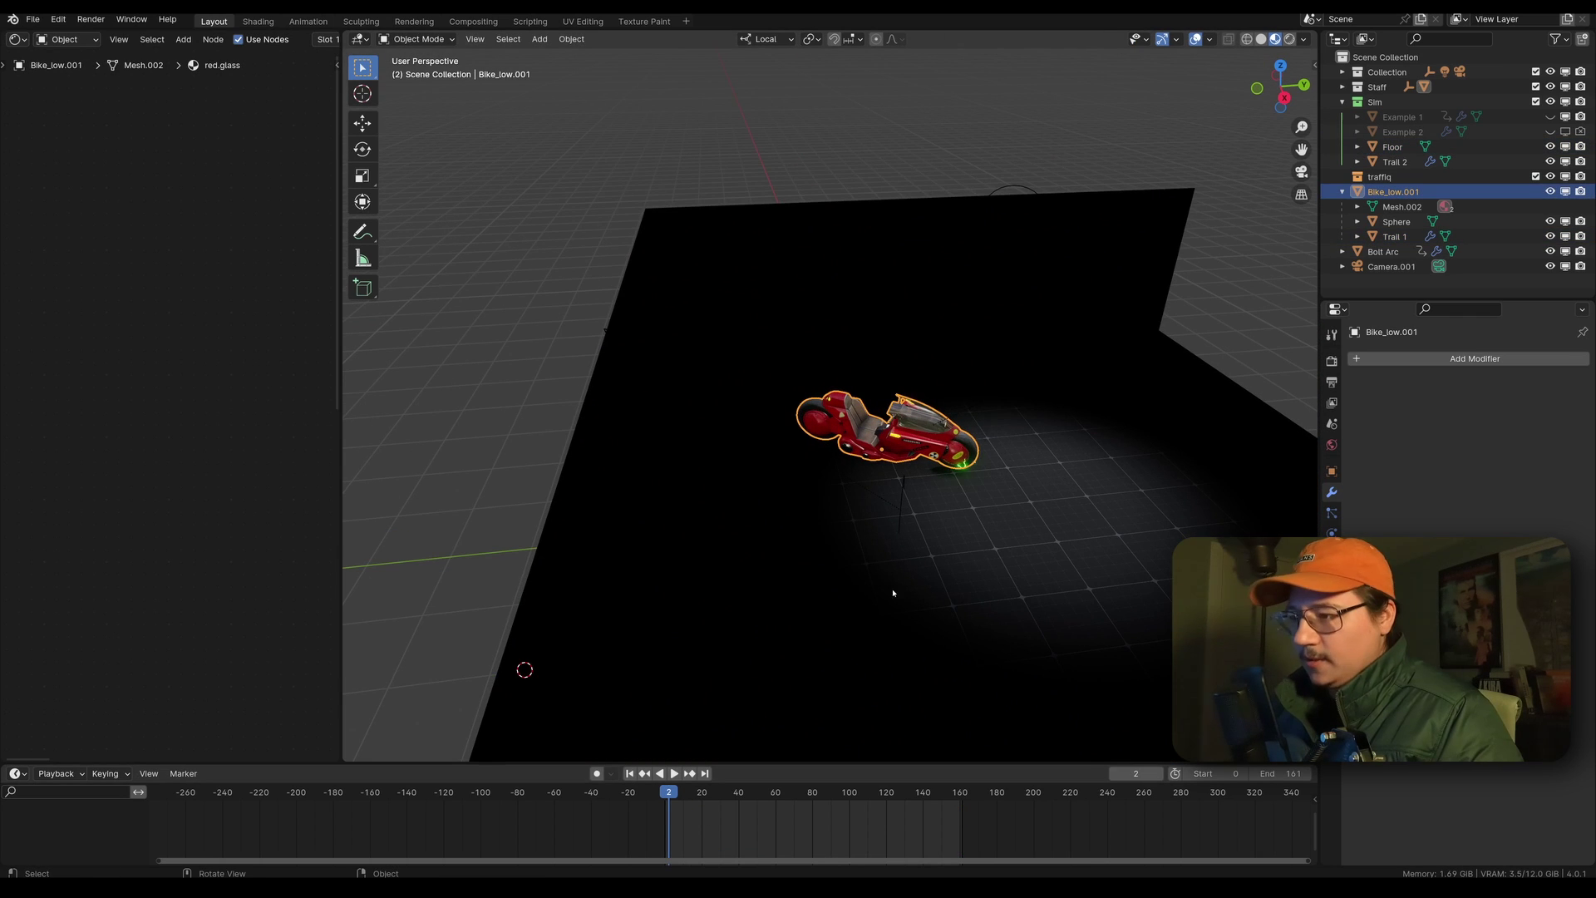
Keyframe the bike's transform at frame 0, then move it along X and key it at frame 161.
{"action": "key", "text": "i"}
{"action": "left_click", "coordinate": [987, 396]}
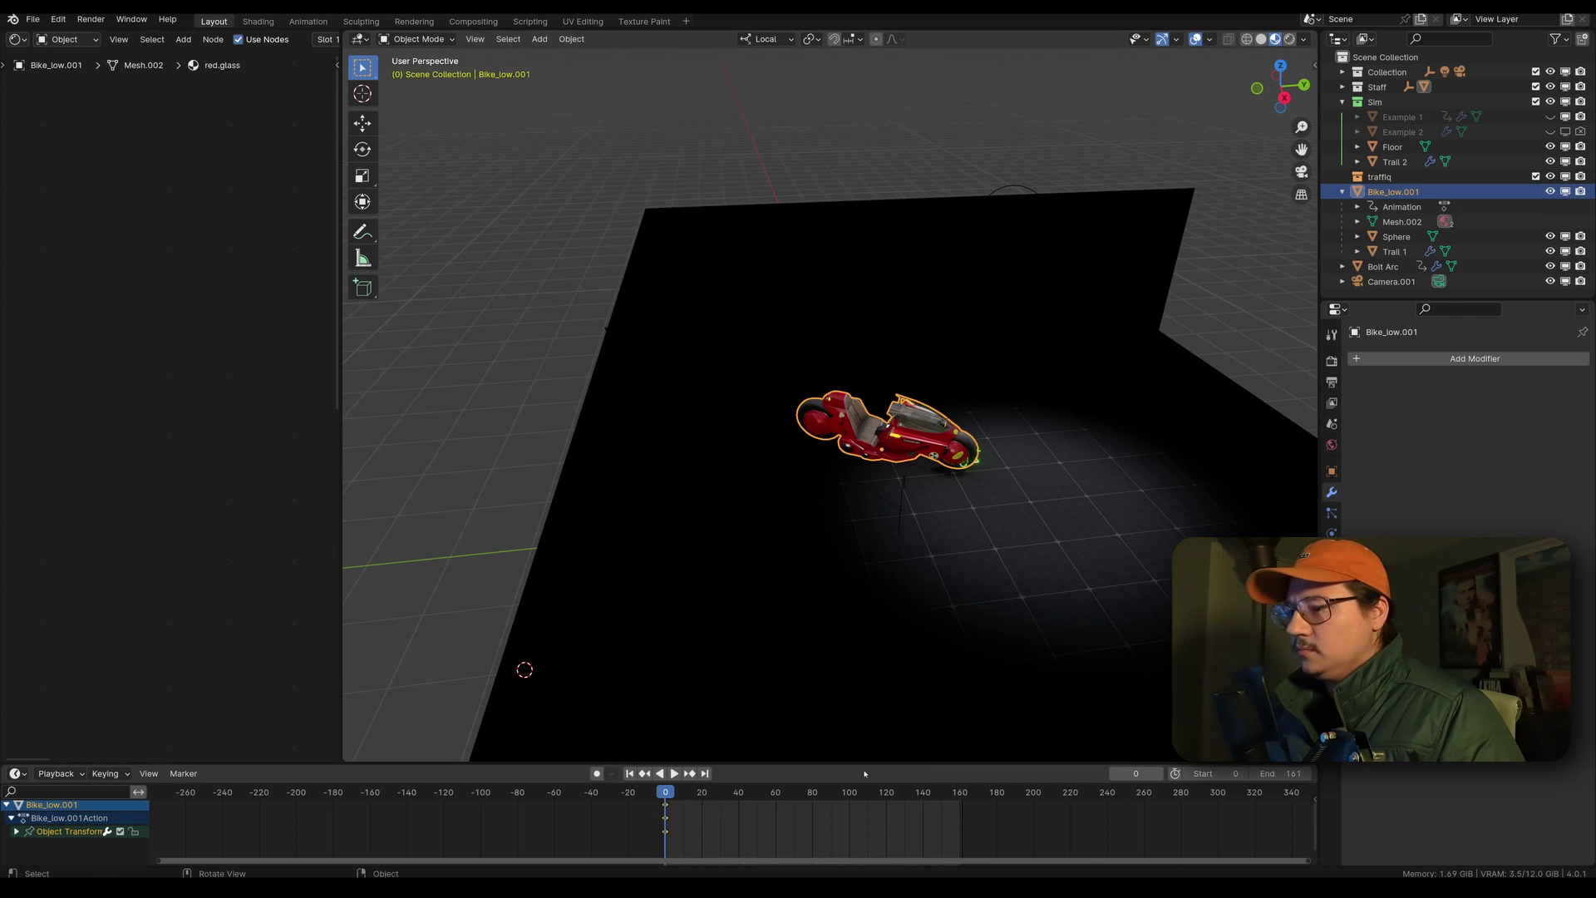
{"action": "left_click", "coordinate": [705, 773]}
{"action": "middle_click_drag", "start_coordinate": [1026, 552], "coordinate": [1051, 460]}
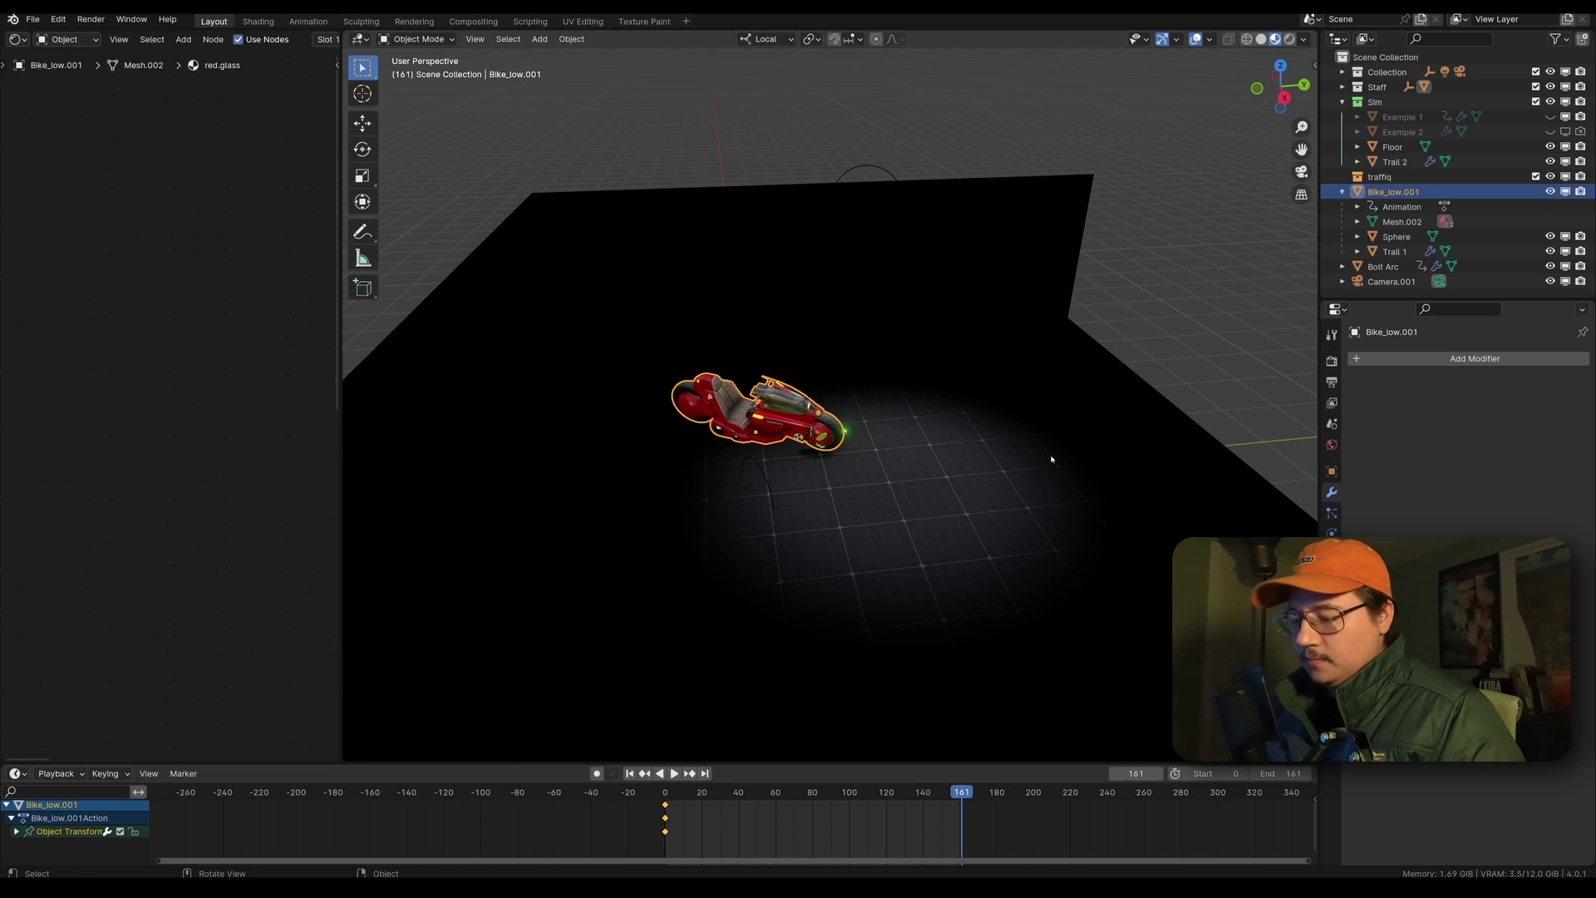
{"action": "key", "text": "g"}
{"action": "key", "text": "x"}
{"action": "left_click", "coordinate": [1234, 471]}
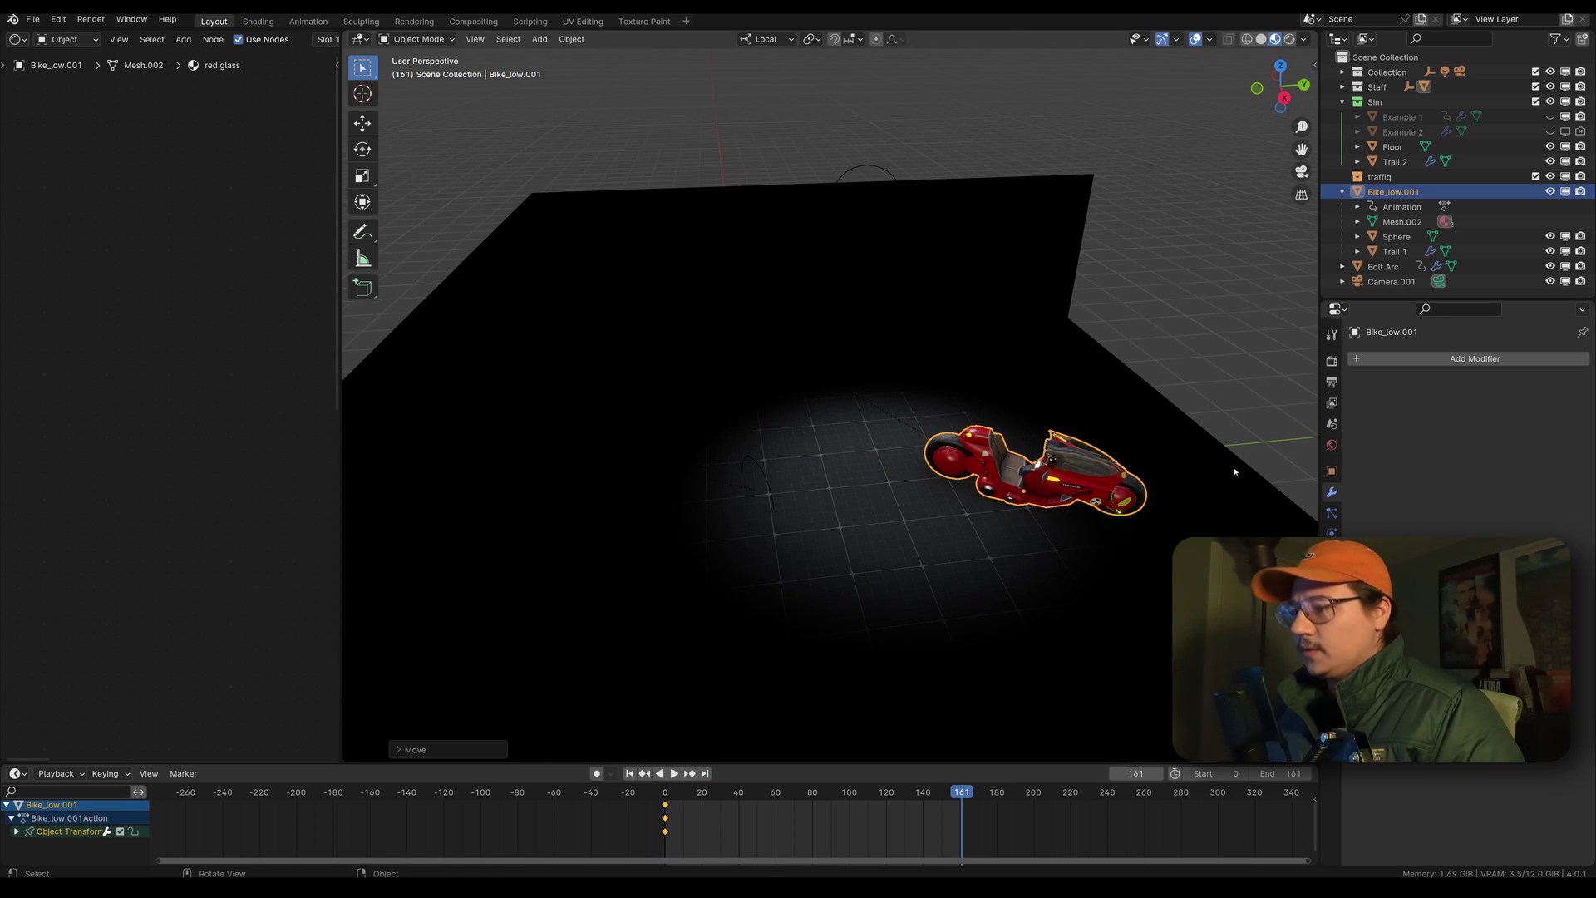
{"action": "key", "text": "i"}
Set Vector keyframe handles, preview the bike's drive from the start, and select the glowing trail.
{"action": "key", "text": "v"}
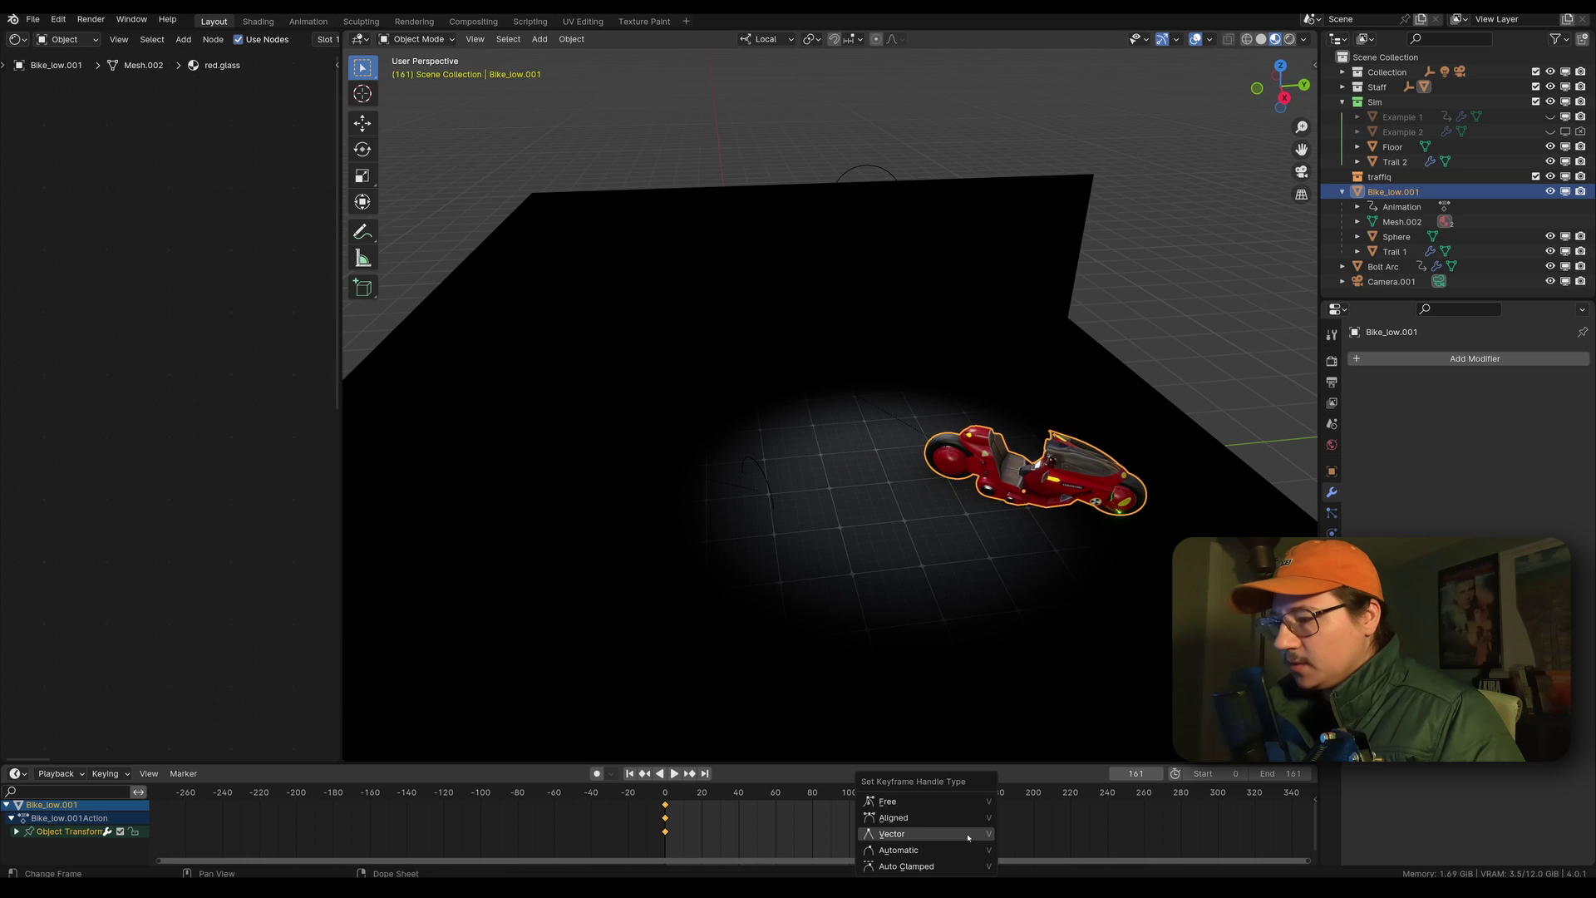
{"action": "left_click", "coordinate": [968, 838]}
{"action": "left_click_drag", "start_coordinate": [962, 793], "coordinate": [662, 792]}
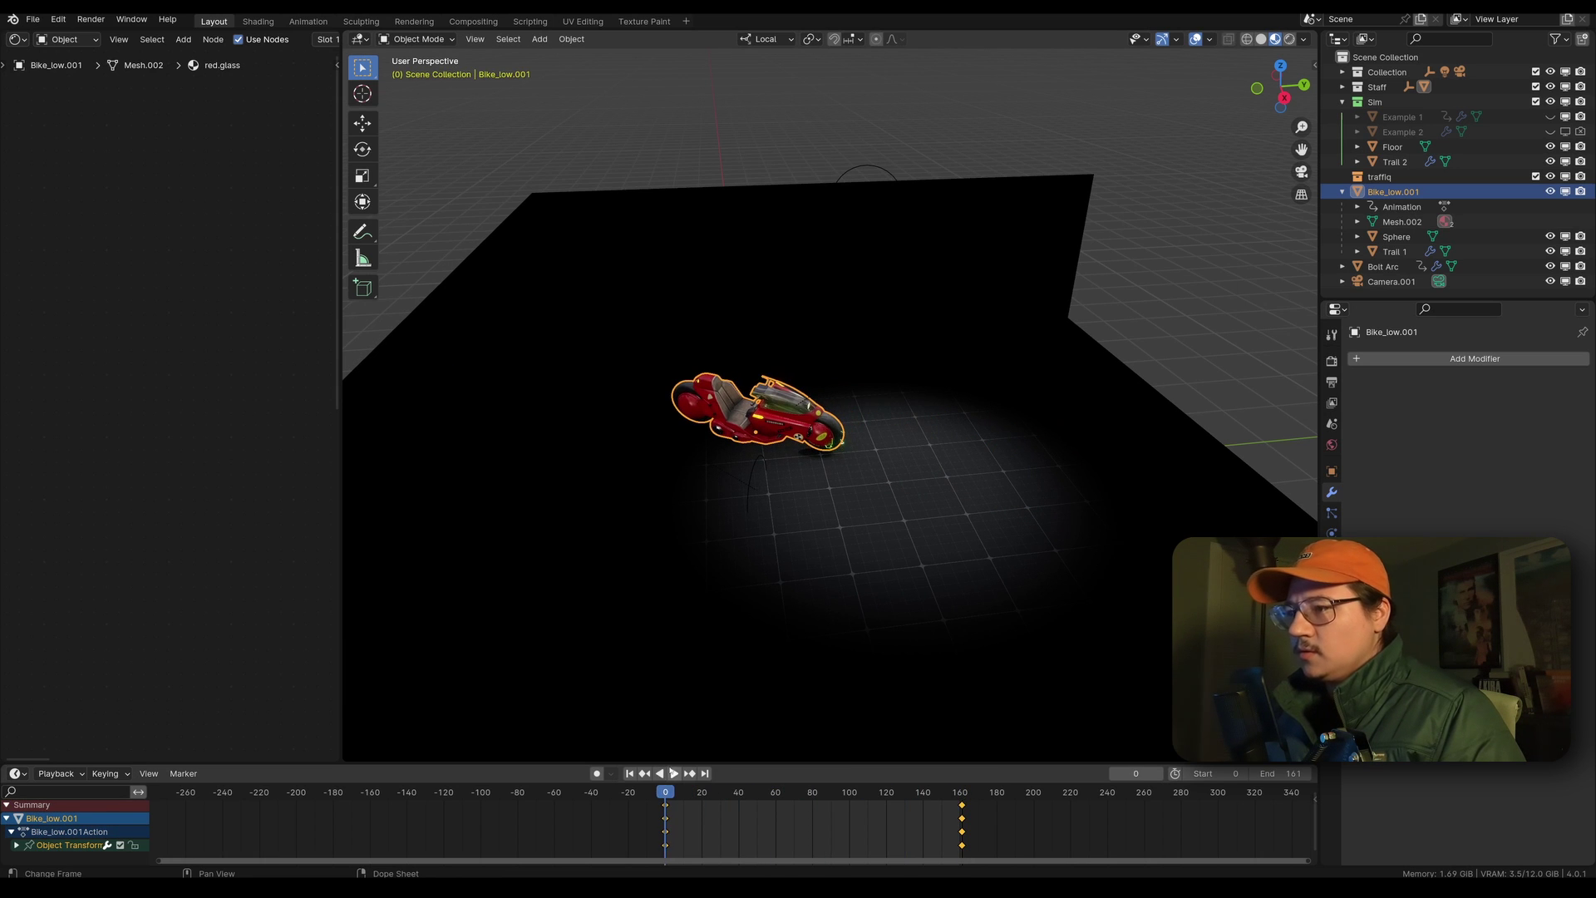
{"action": "key", "text": "space"}
{"action": "middle_click_drag", "start_coordinate": [884, 493], "coordinate": [875, 455]}
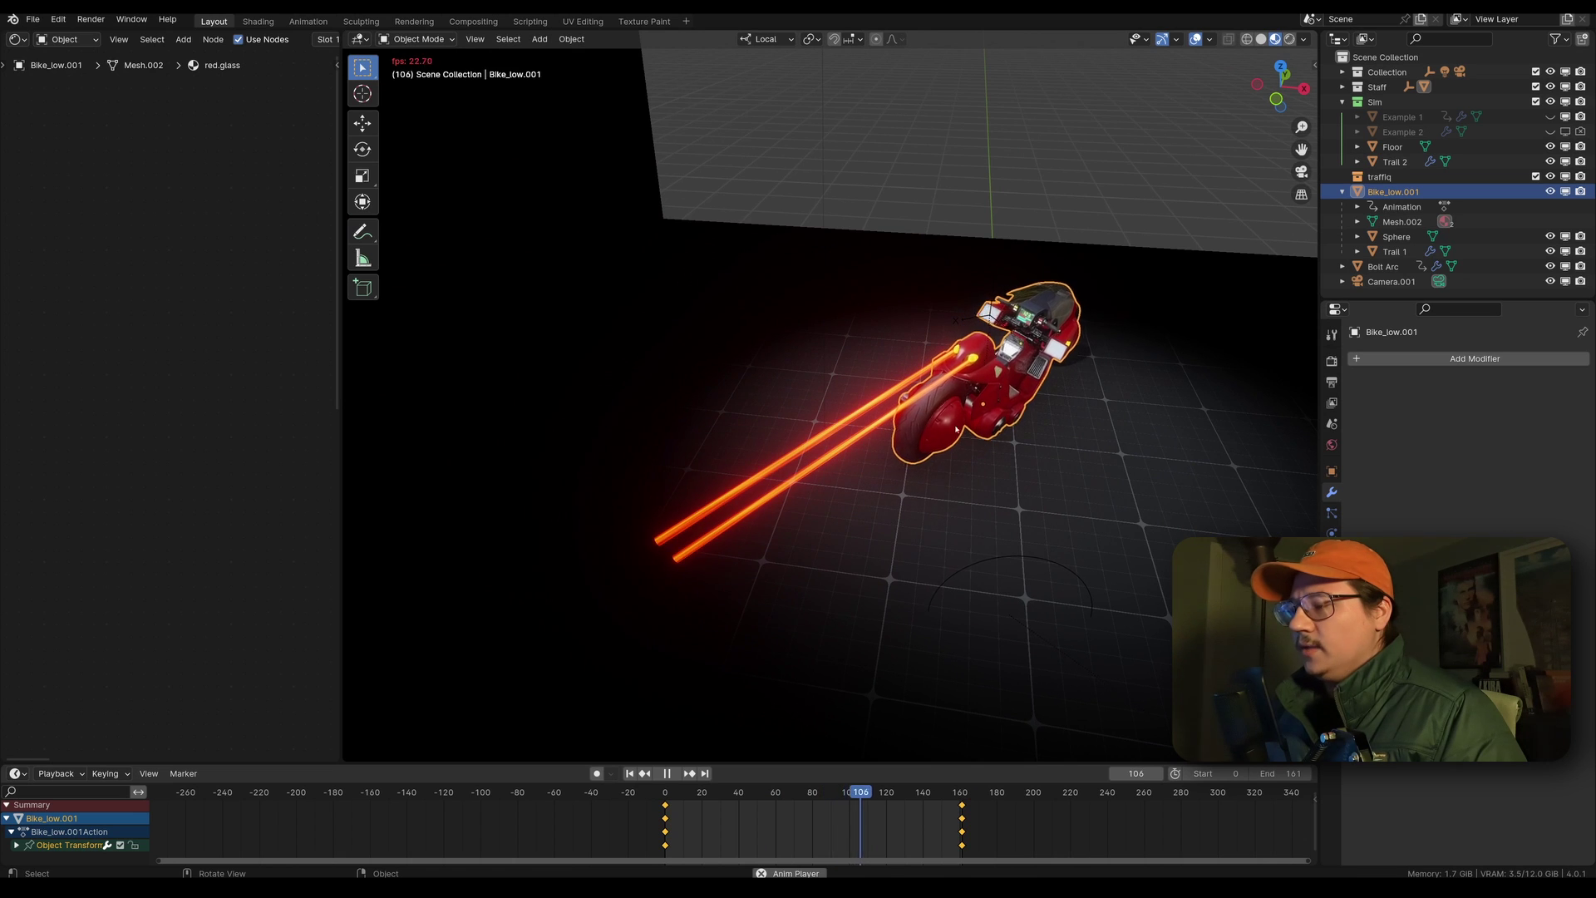
{"action": "key", "text": "space"}
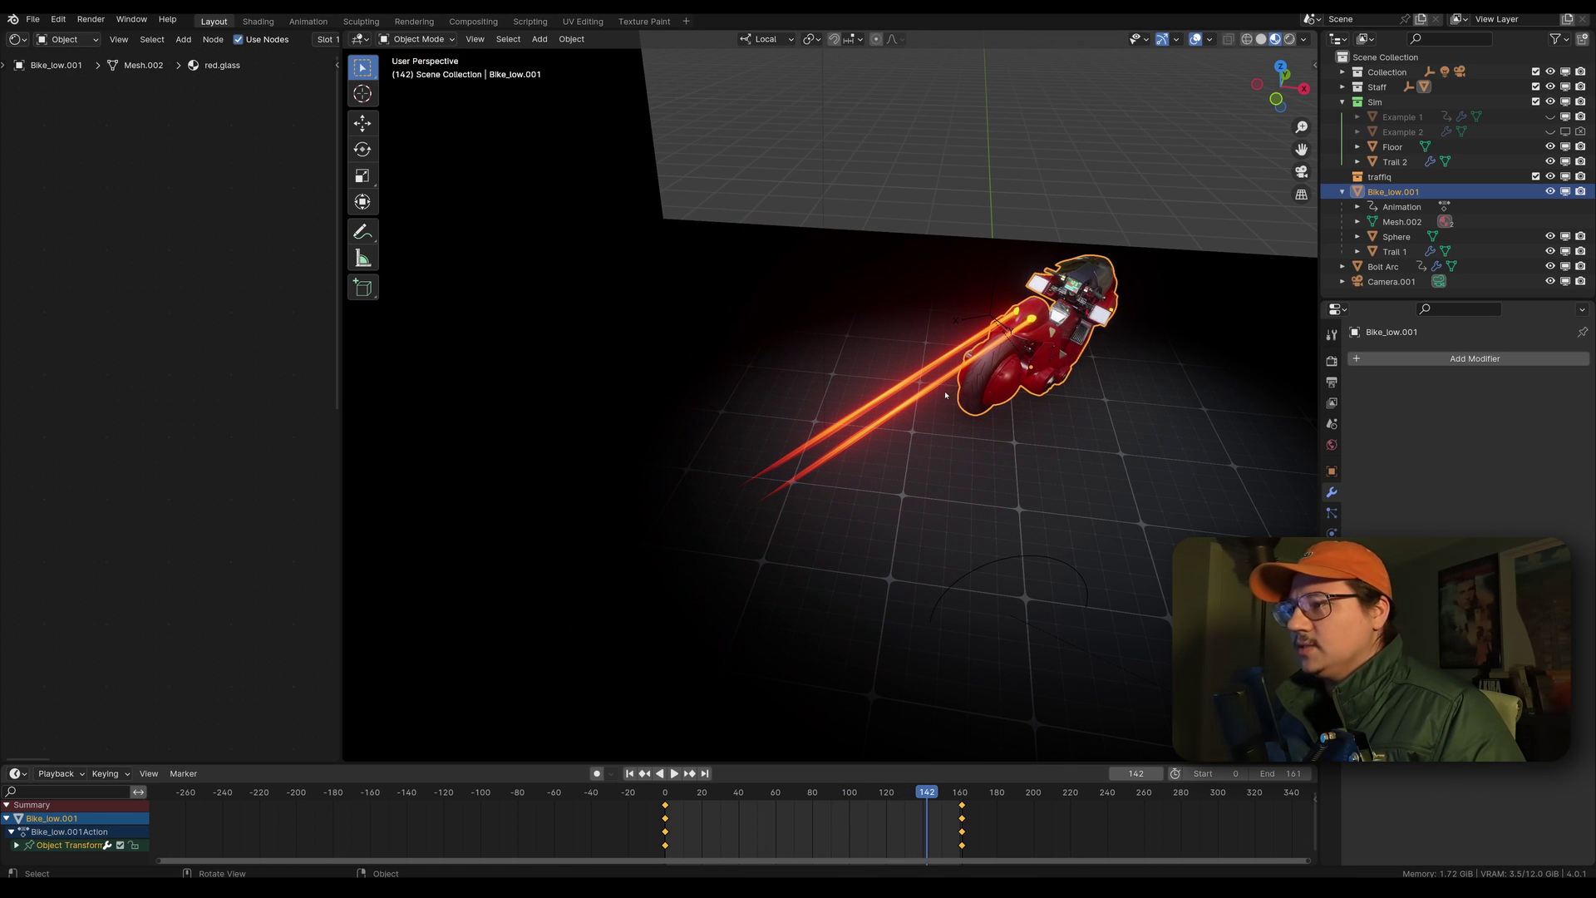
{"action": "left_click", "coordinate": [860, 416]}
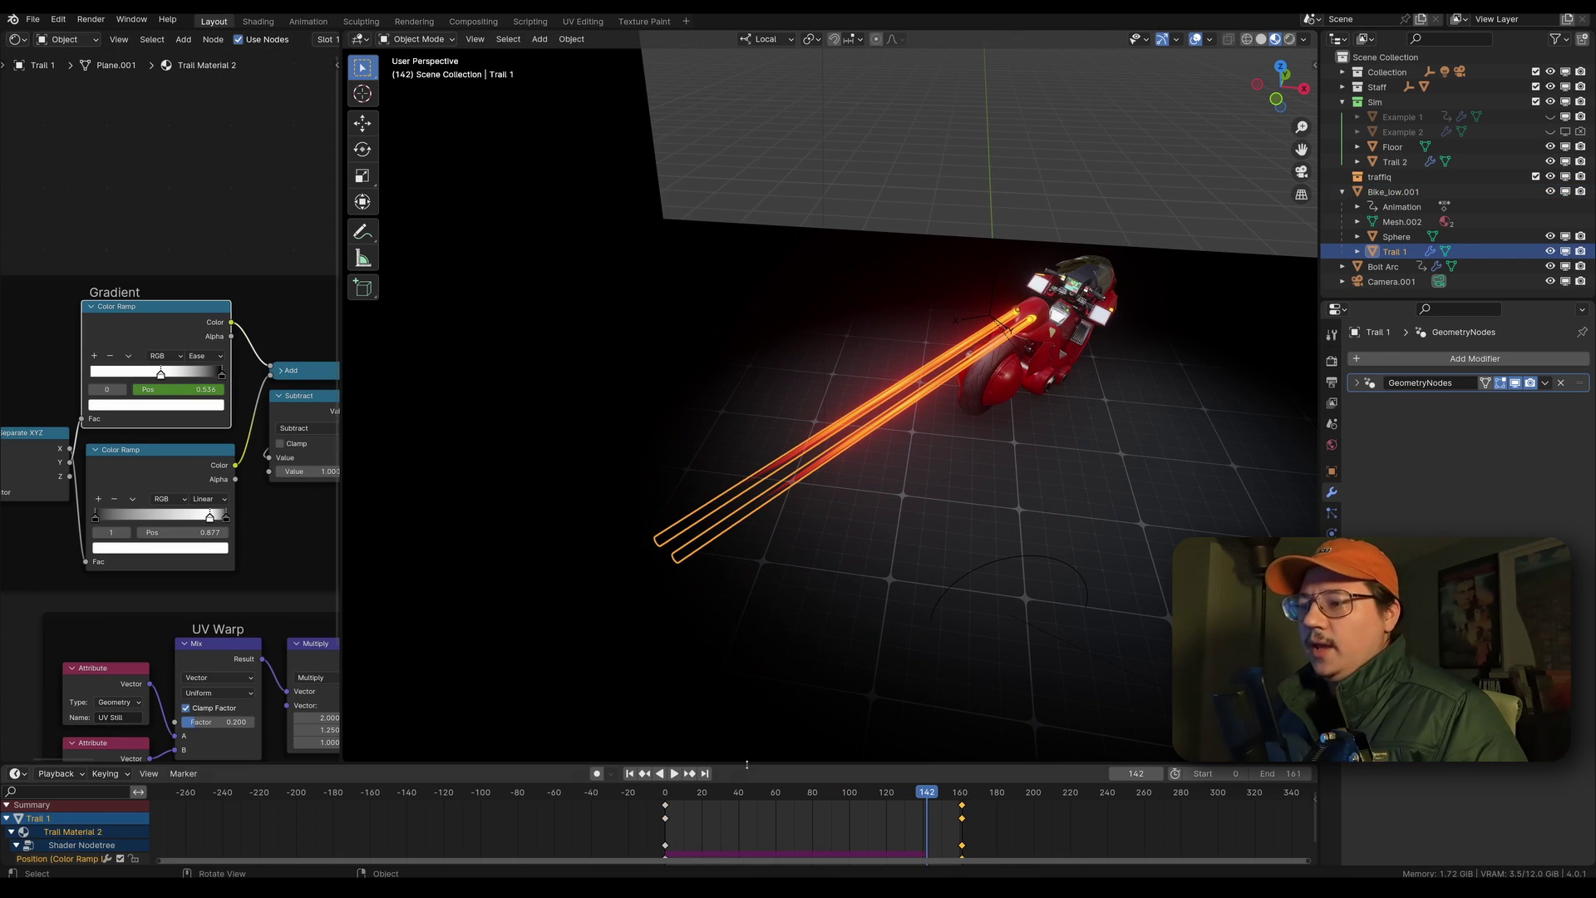
Play from the first frame and nudge the top Color Ramp stop to adjust the trail fade.
{"action": "key", "text": "shift+Left"}
{"action": "key", "text": "space"}
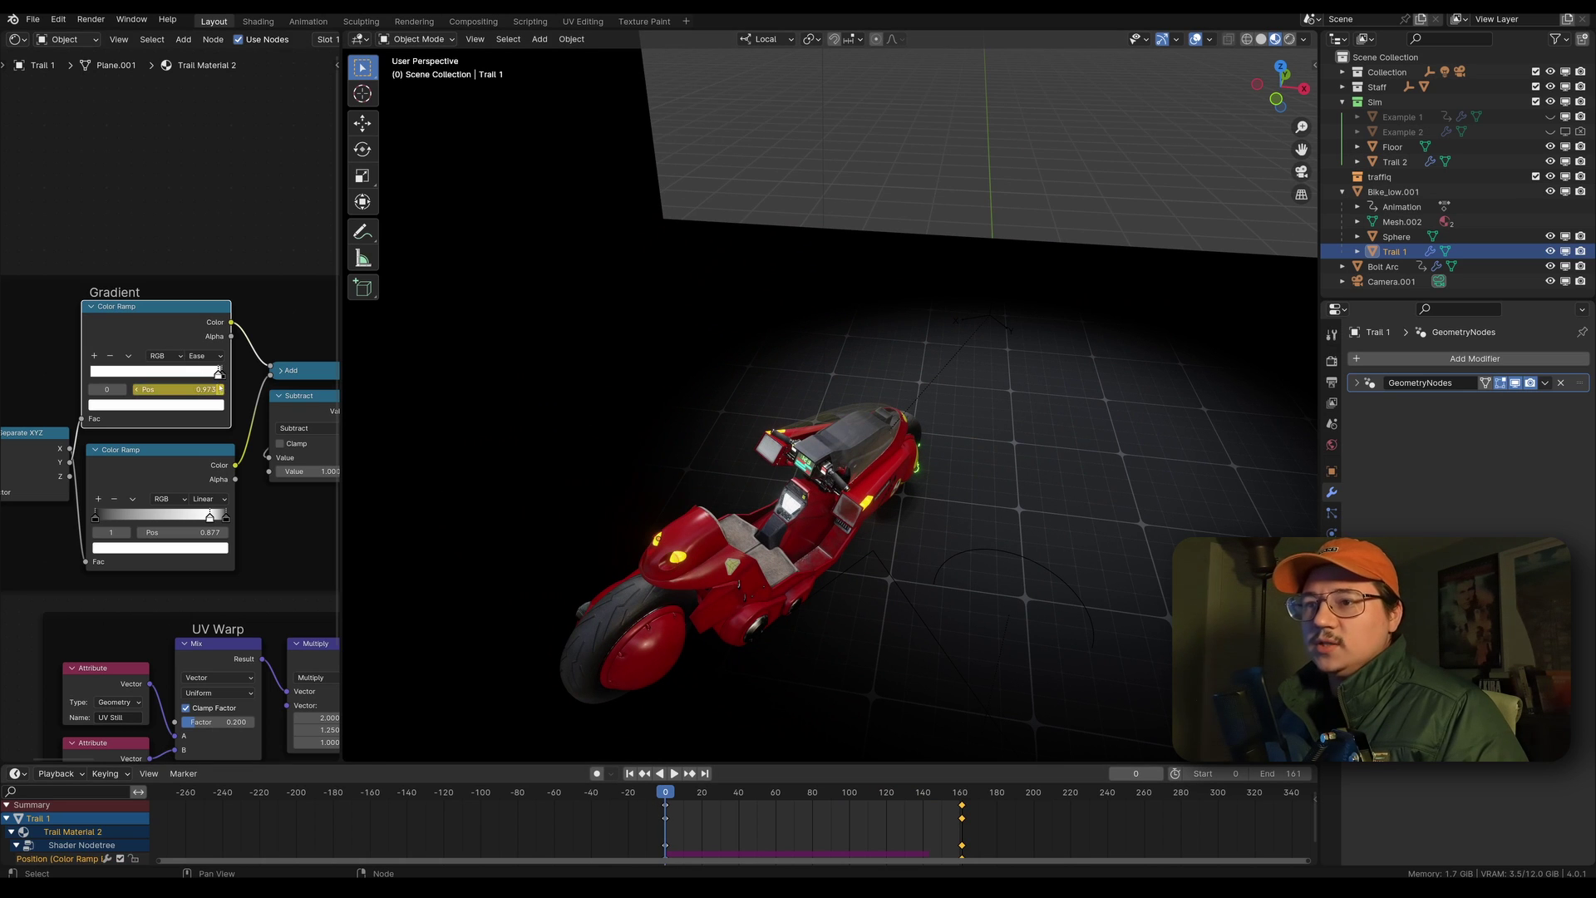
{"action": "scroll", "coordinate": [170, 407], "scroll_direction": "up", "scroll_amount": 3}
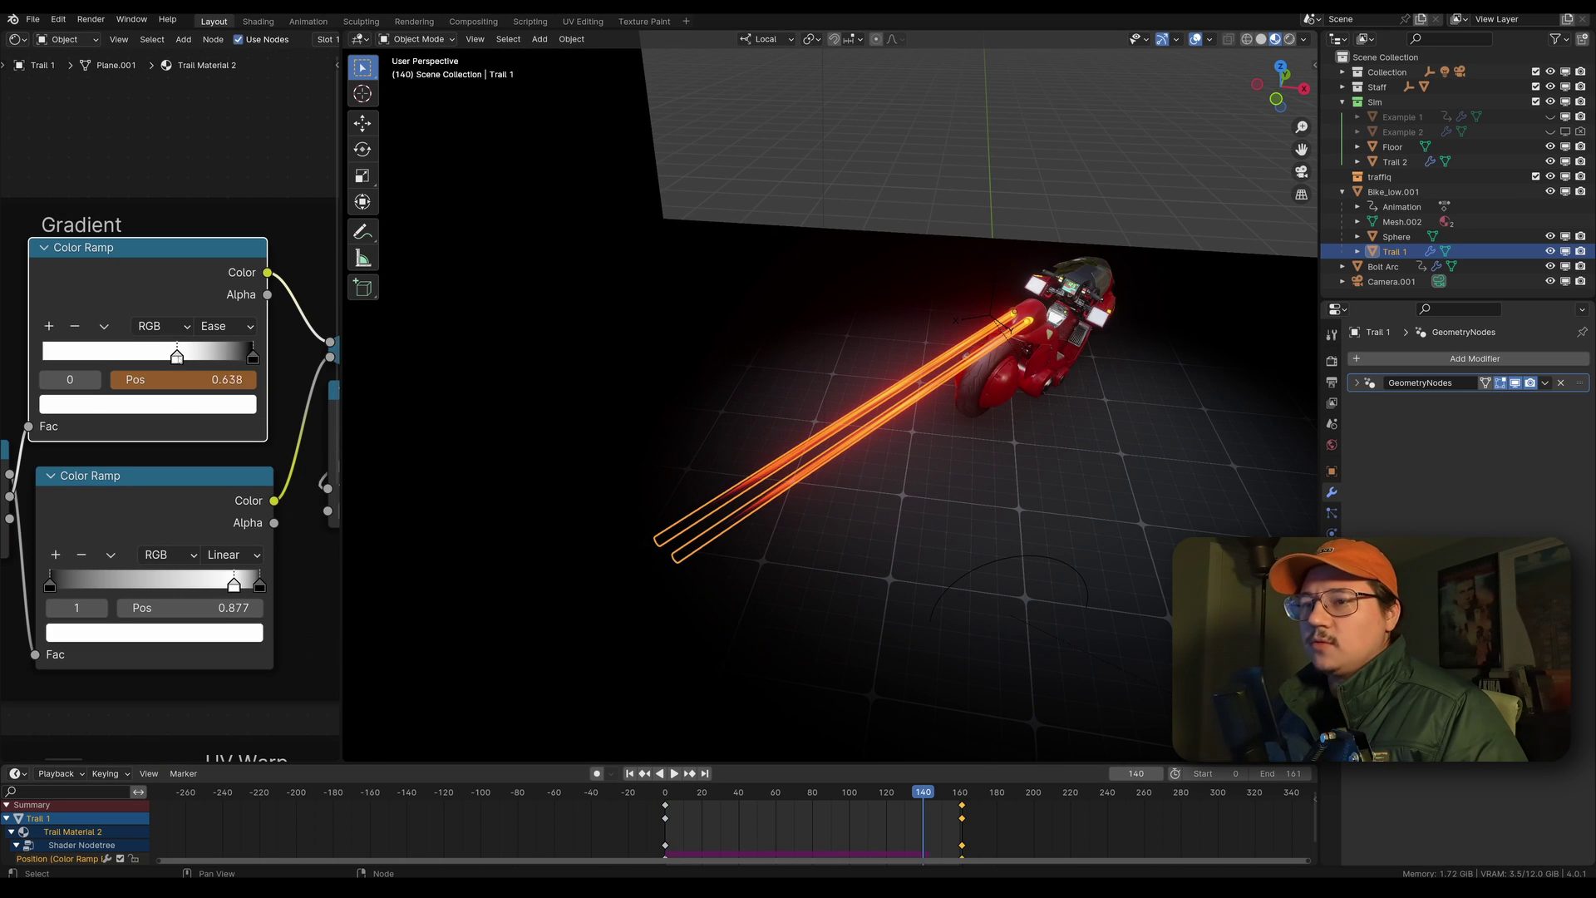
{"action": "mouse_move", "coordinate": [176, 356]}
{"action": "left_mouse_down"}
{"action": "mouse_move", "coordinate": [154, 356]}
{"action": "mouse_move", "coordinate": [184, 356]}
{"action": "left_mouse_up"}
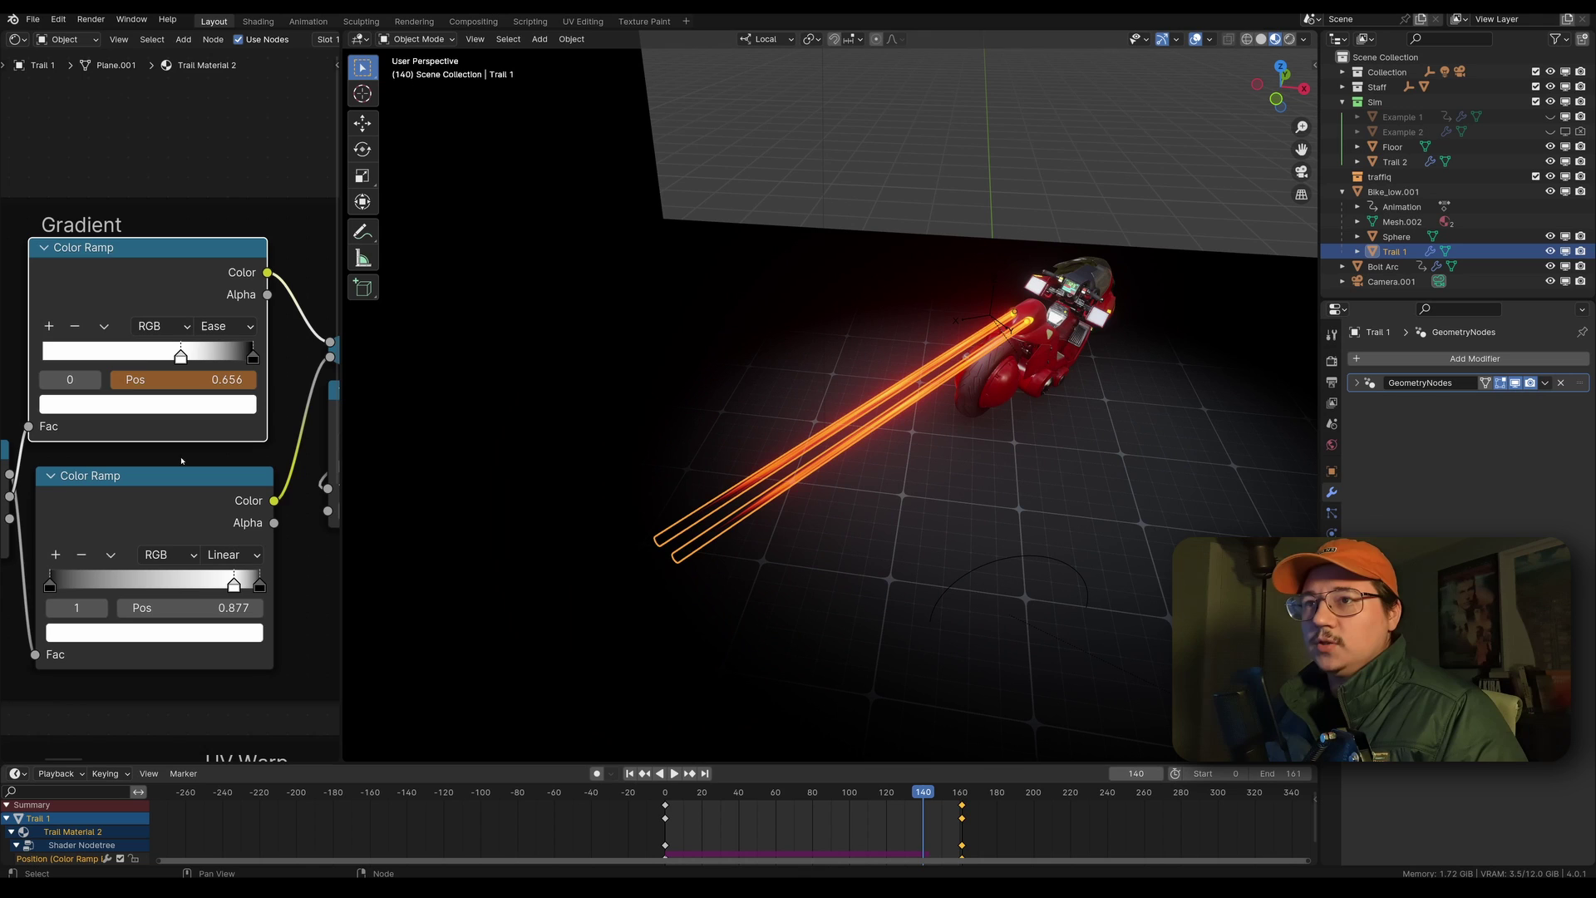
{"action": "scroll", "coordinate": [216, 474], "scroll_direction": "down", "scroll_amount": 1}
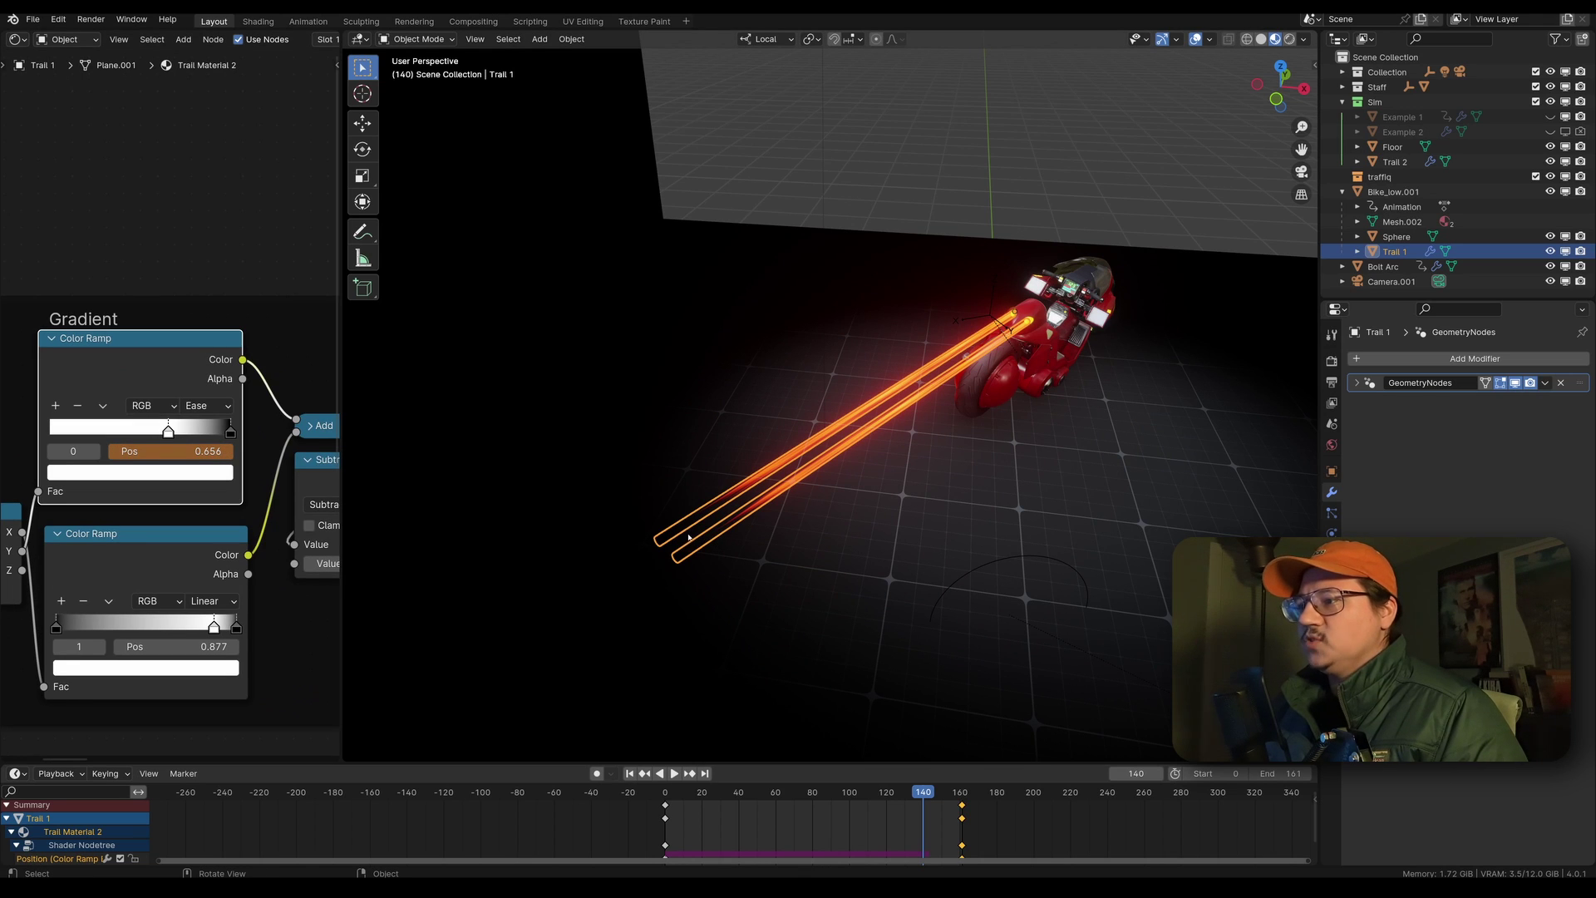
Preview the animation from the start with viewport overlays hidden, then restore the overlays.
{"action": "left_click", "coordinate": [1197, 39]}
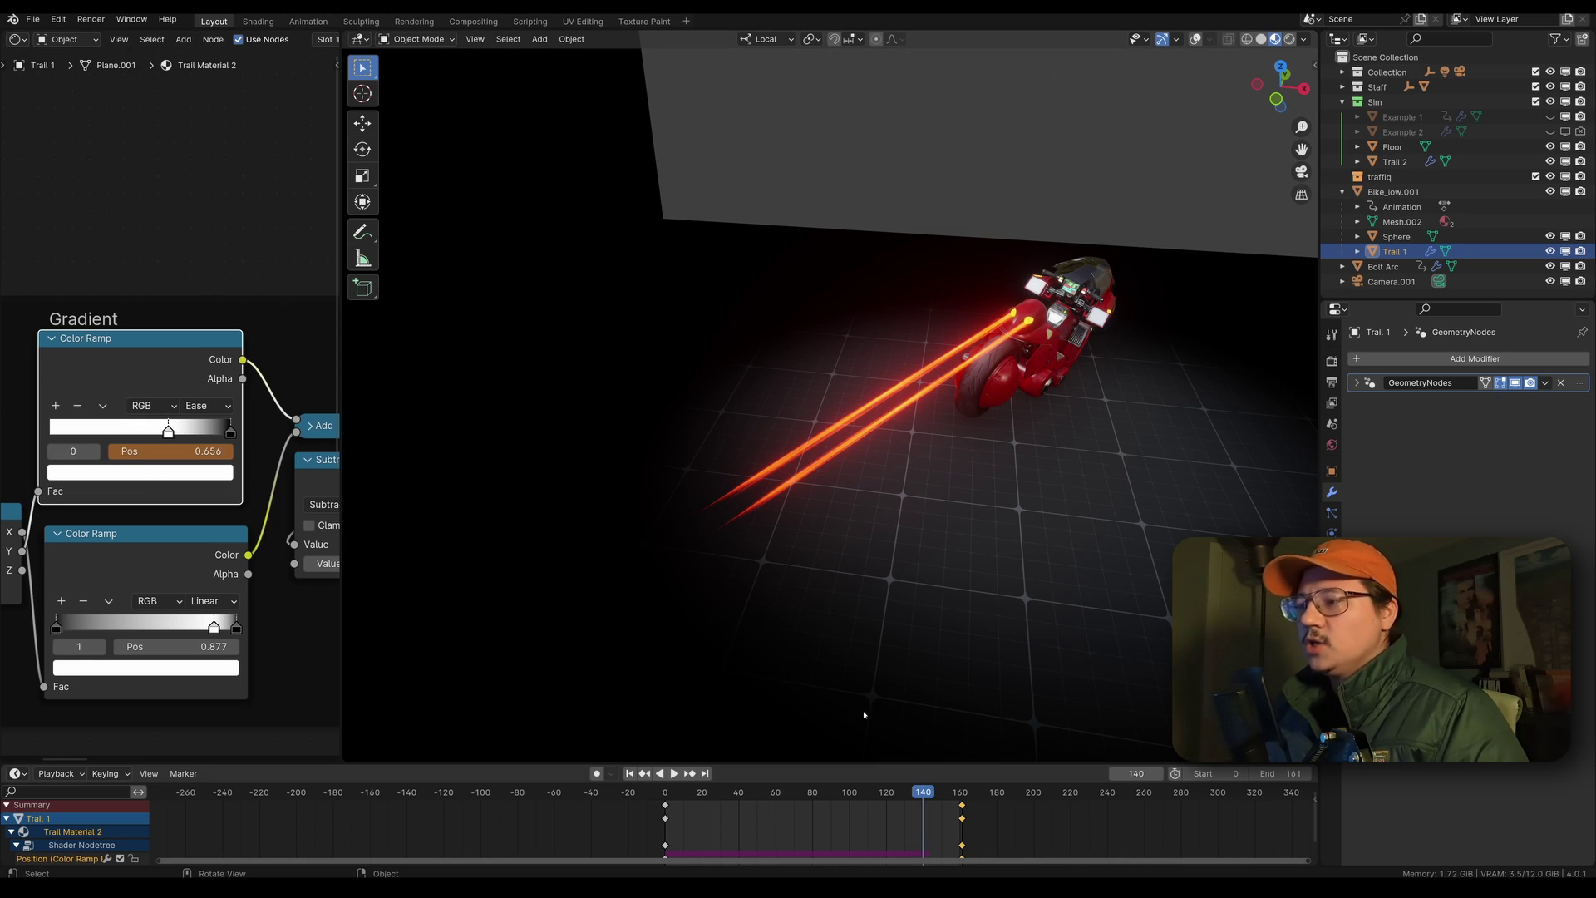
{"action": "left_click", "coordinate": [665, 798]}
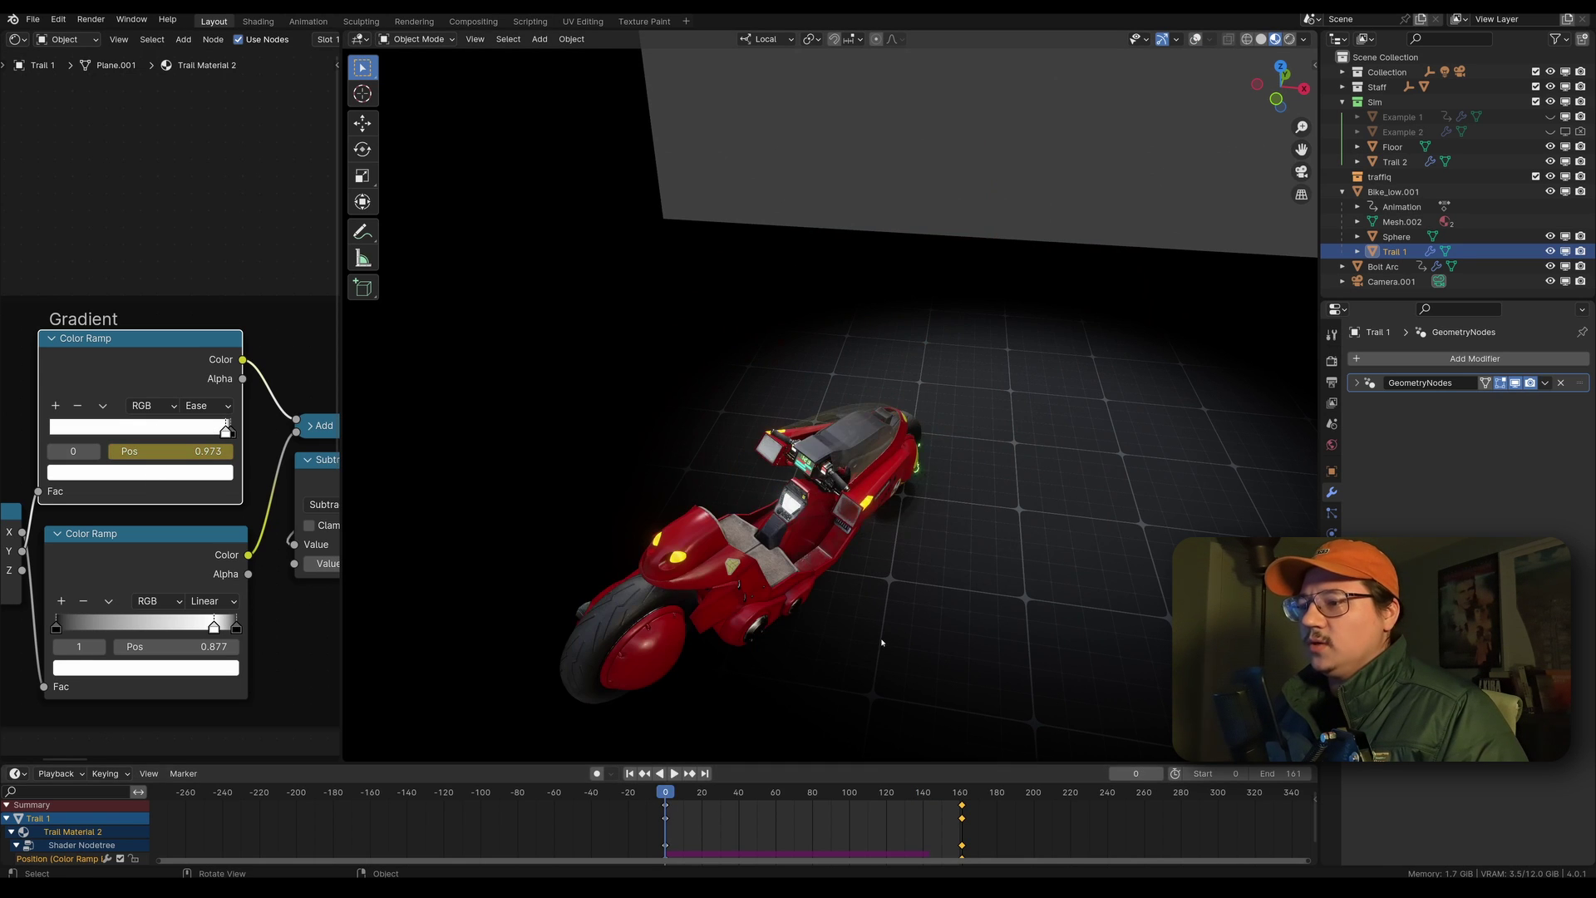
{"action": "key", "text": "space"}
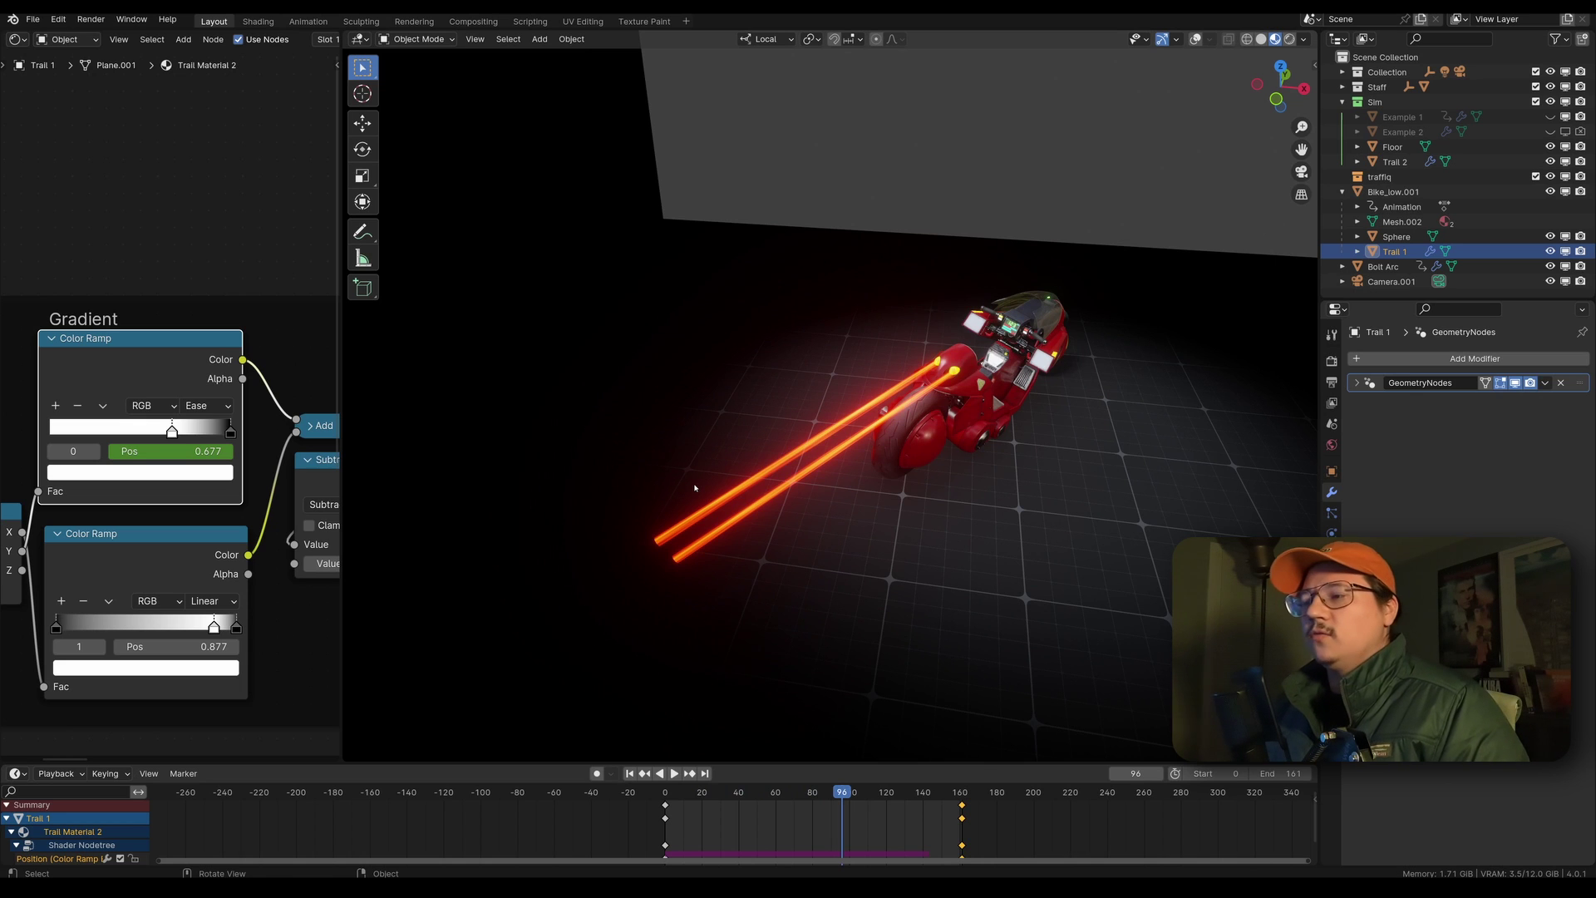
{"action": "left_click", "coordinate": [1197, 39]}
{"action": "key", "text": "space"}
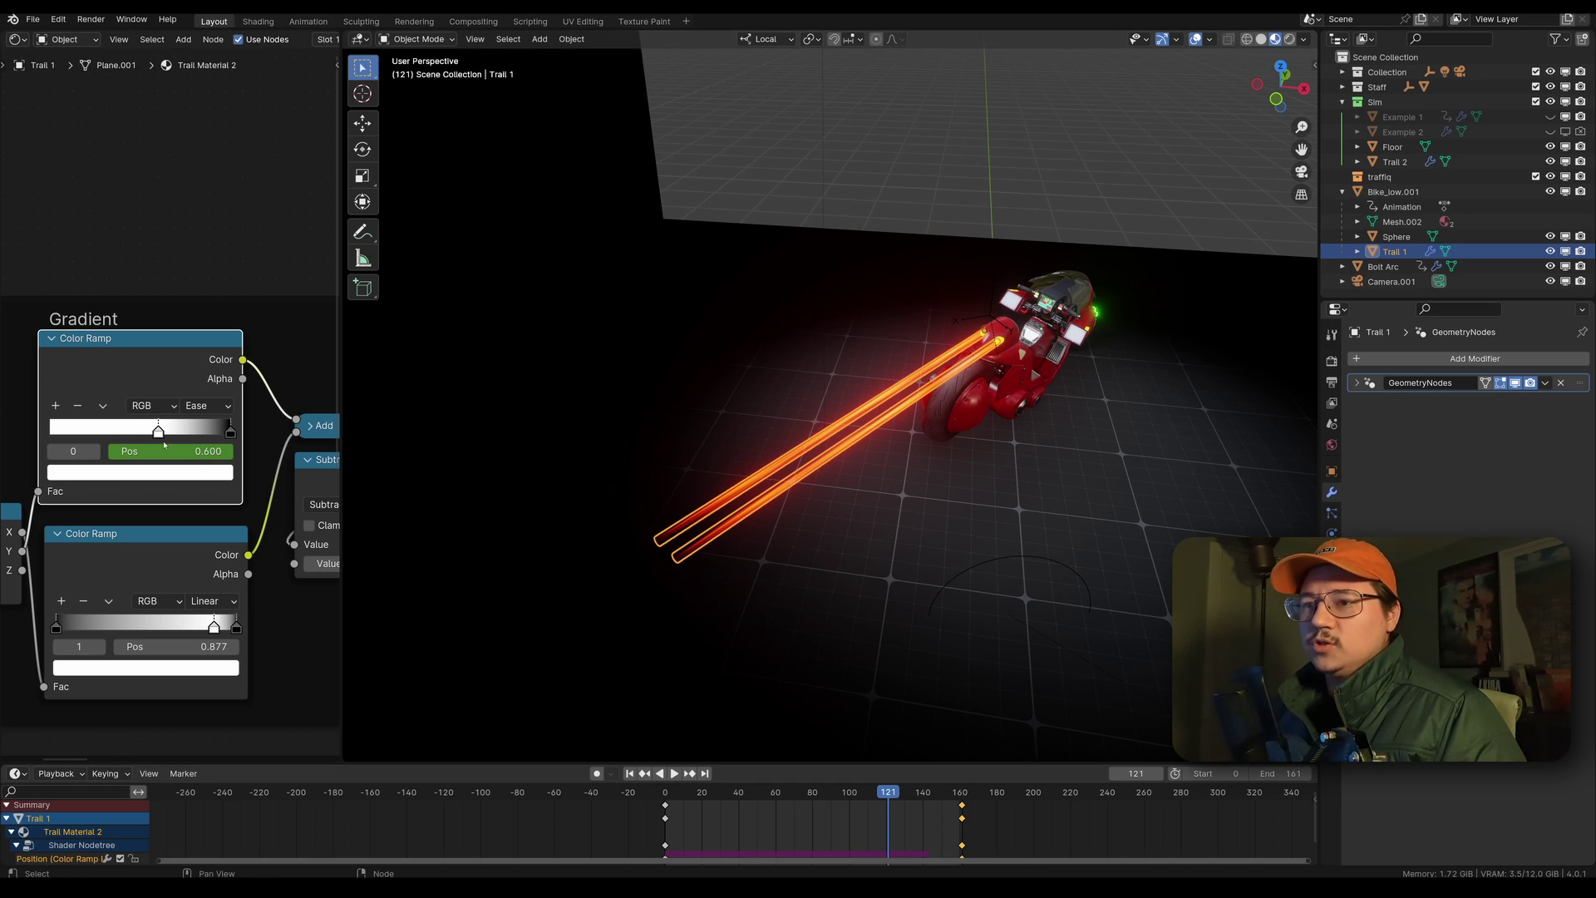
{"action": "key", "text": "space"}
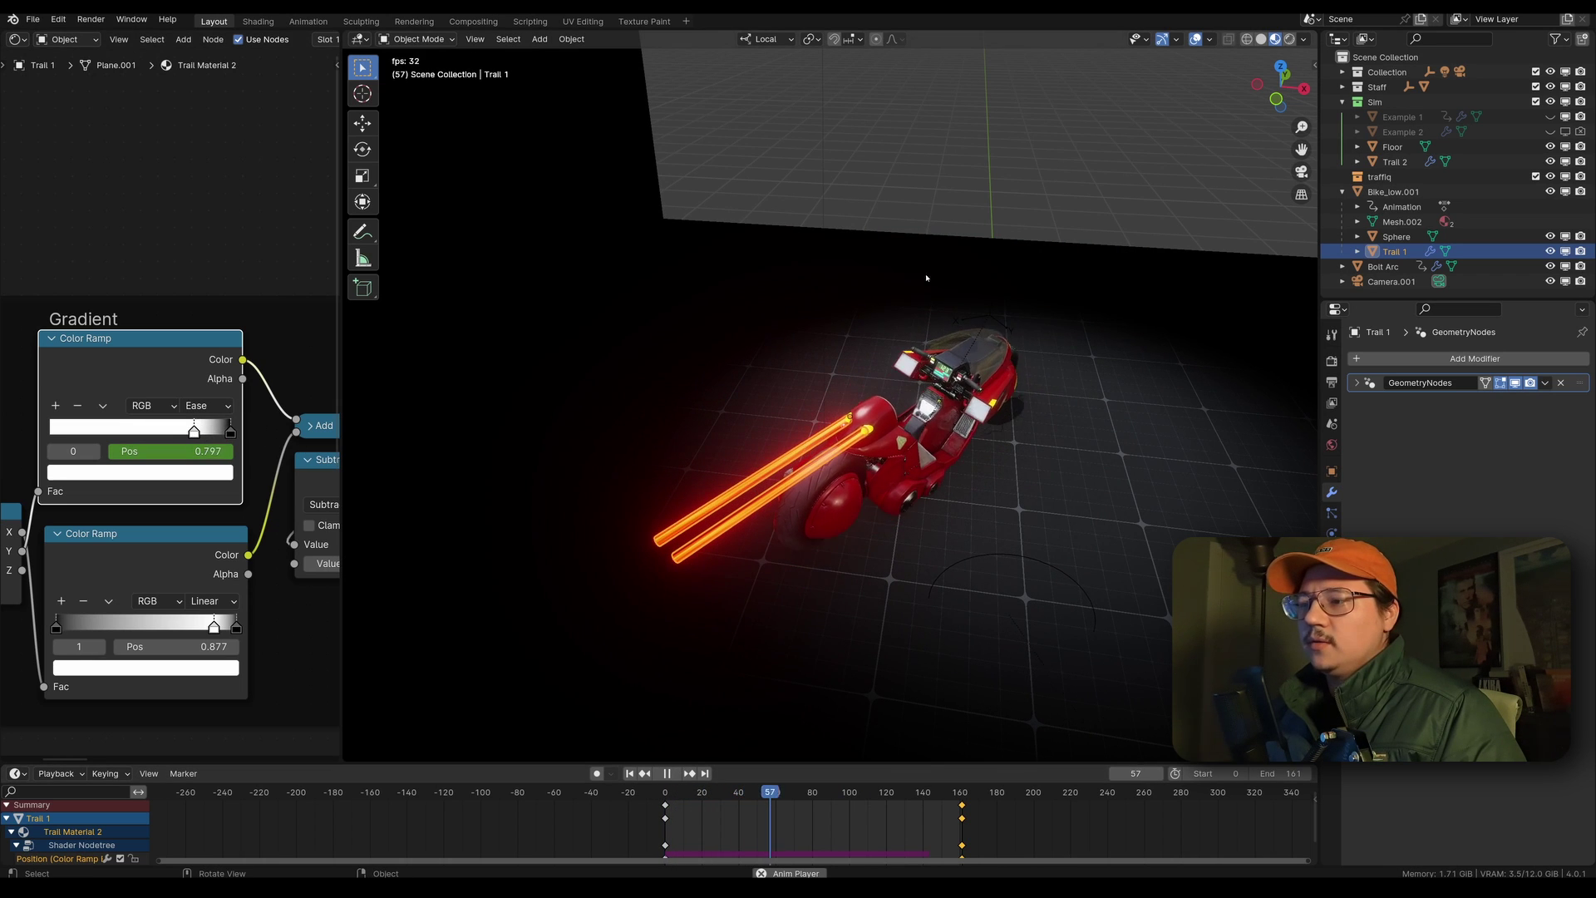
Deselect the trail, stop at frame 136, move the Gradient stop to 0.973, and replay from frame 0.
{"action": "left_click", "coordinate": [636, 559]}
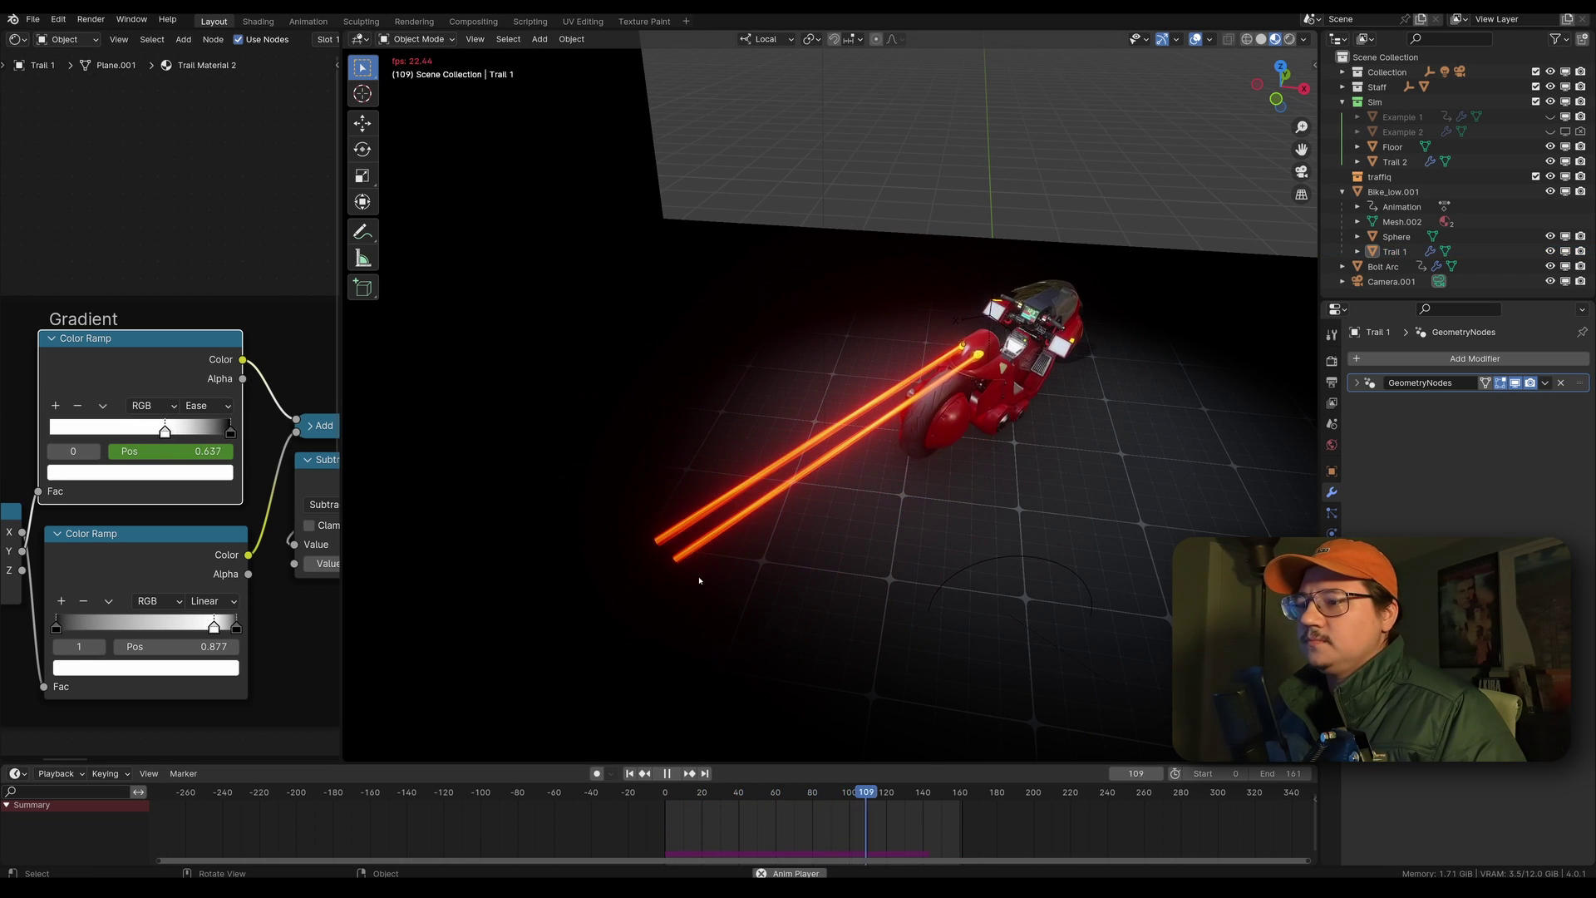
{"action": "key", "text": "space"}
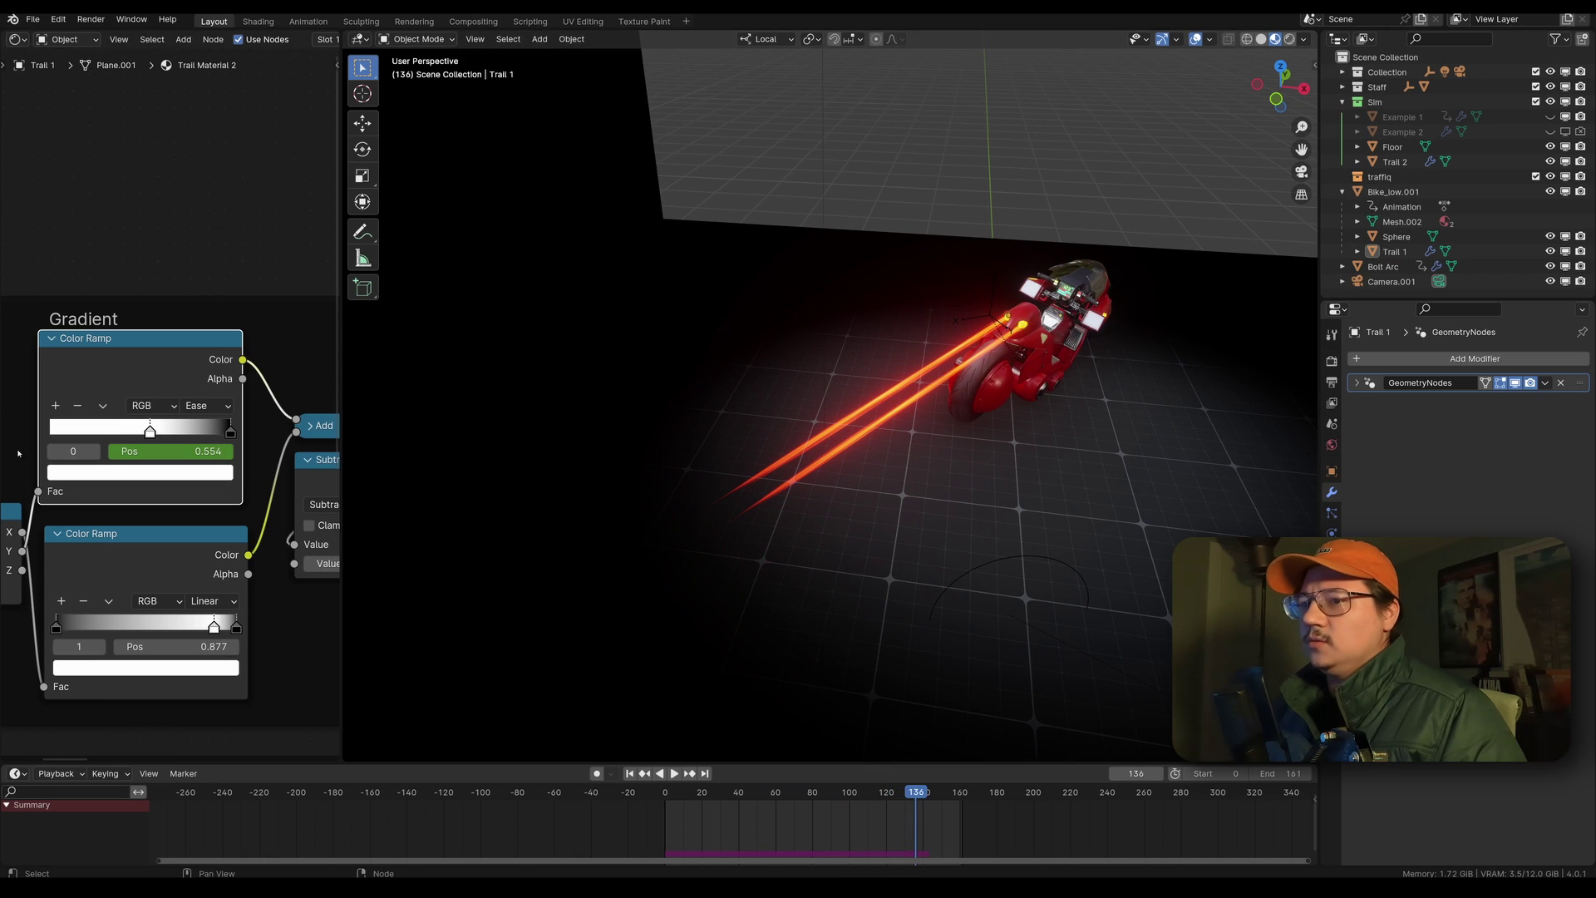
{"action": "mouse_move", "coordinate": [149, 431]}
{"action": "left_mouse_down"}
{"action": "mouse_move", "coordinate": [195, 432]}
{"action": "mouse_move", "coordinate": [143, 432]}
{"action": "left_mouse_up"}
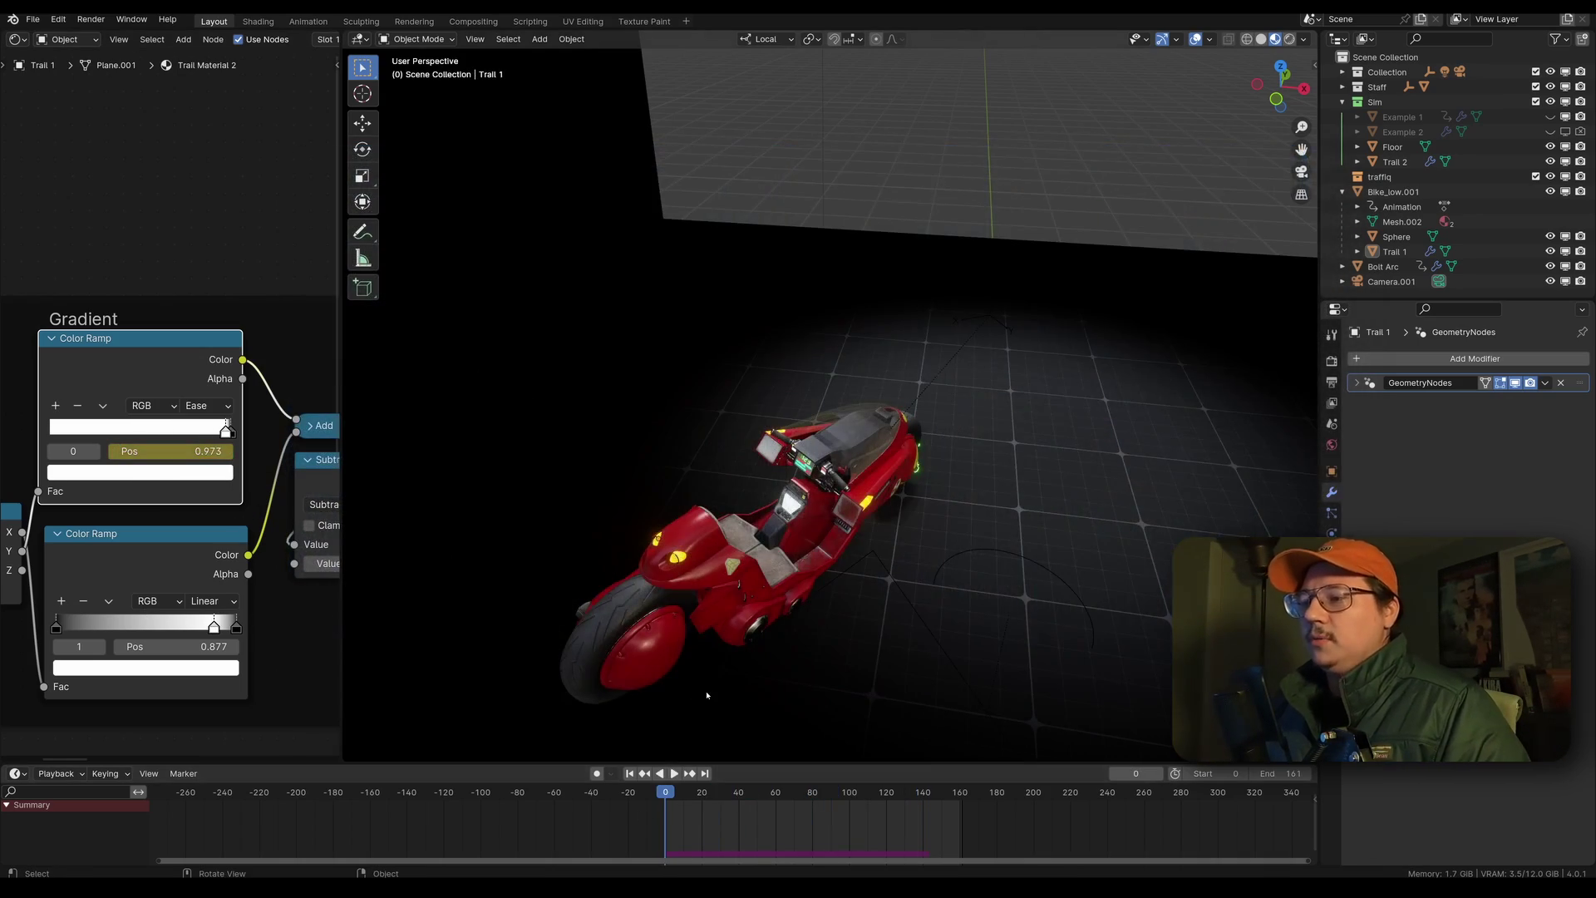
{"action": "key", "text": "space"}
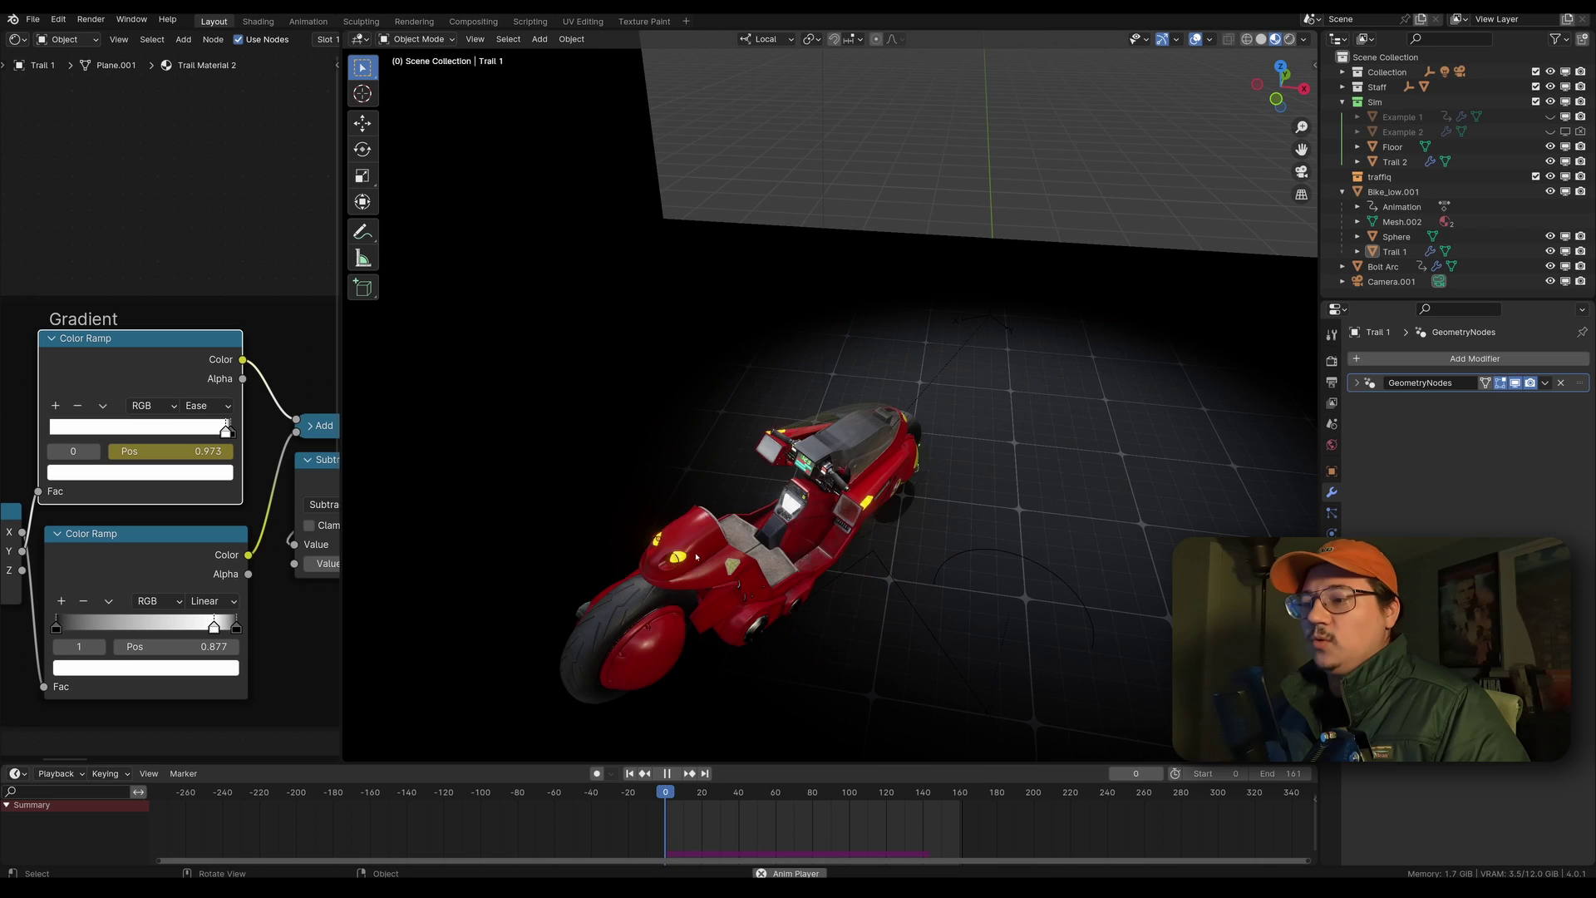
During playback, animate the upper Color Ramp stop to 0.496 at frame 155, then select Trail 1.
{"action": "scroll", "coordinate": [736, 597], "scroll_direction": "up", "scroll_amount": 3}
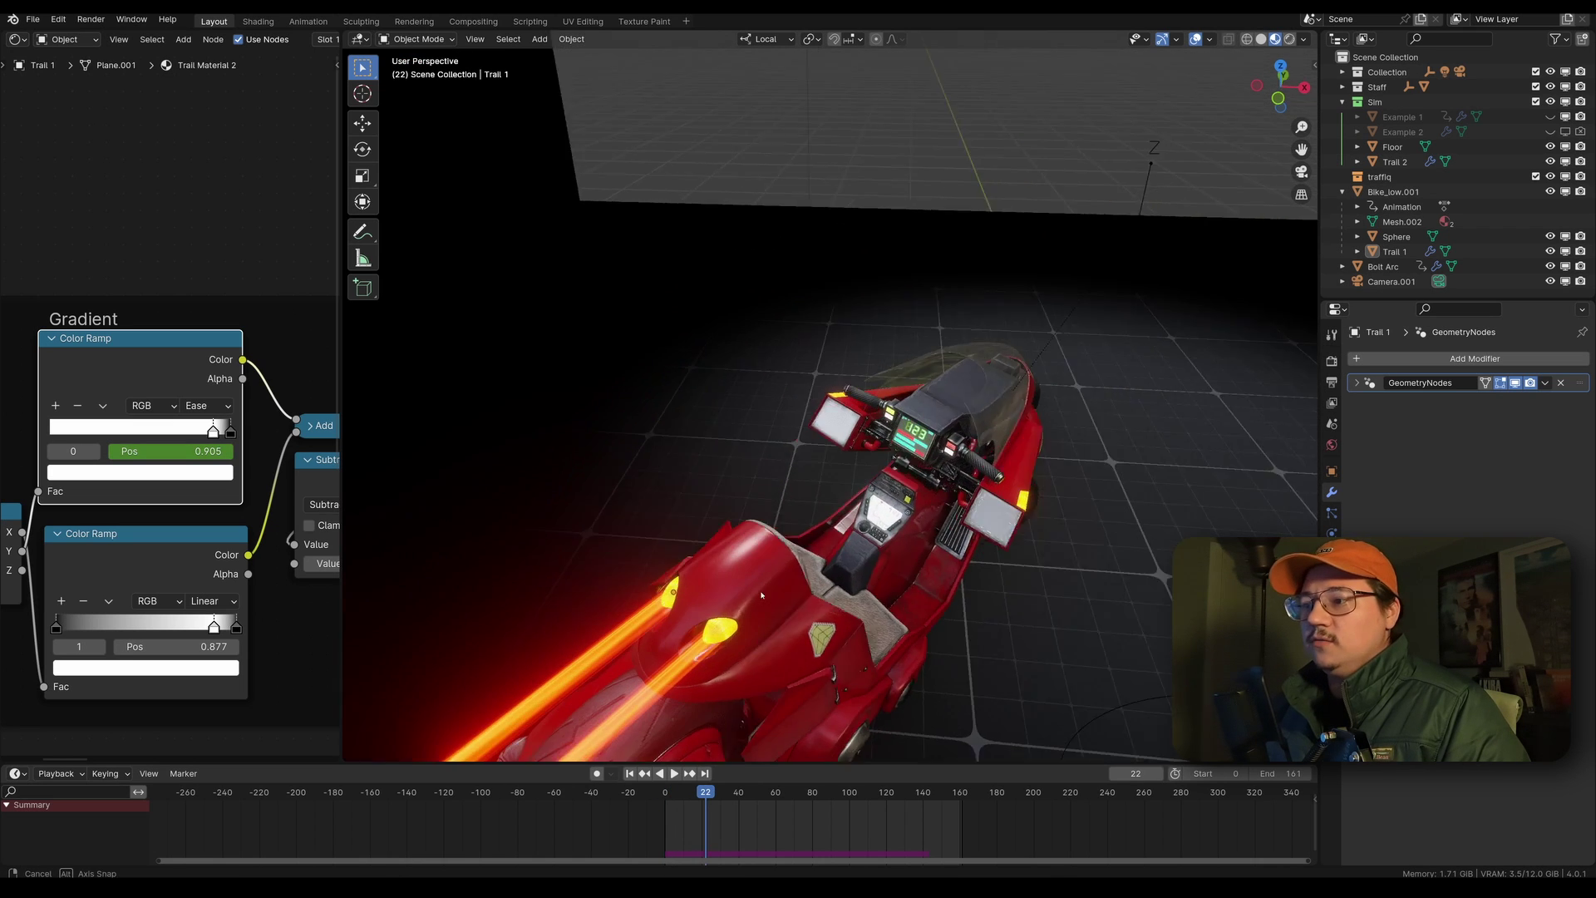
{"action": "middle_click_drag", "start_coordinate": [736, 598], "coordinate": [729, 642]}
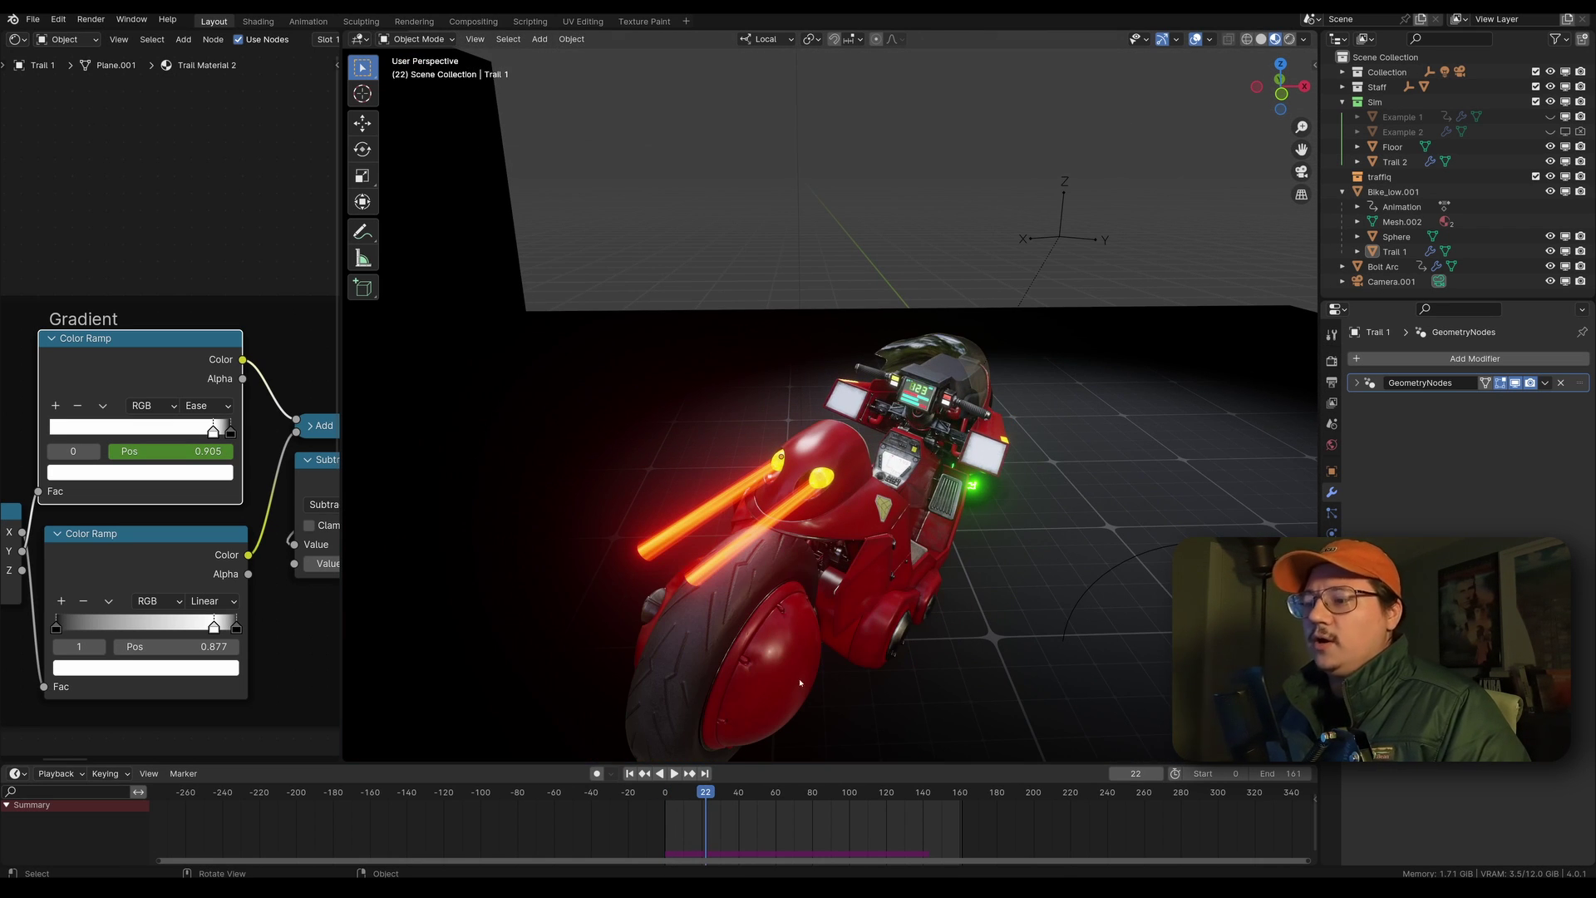
{"action": "key", "text": "space"}
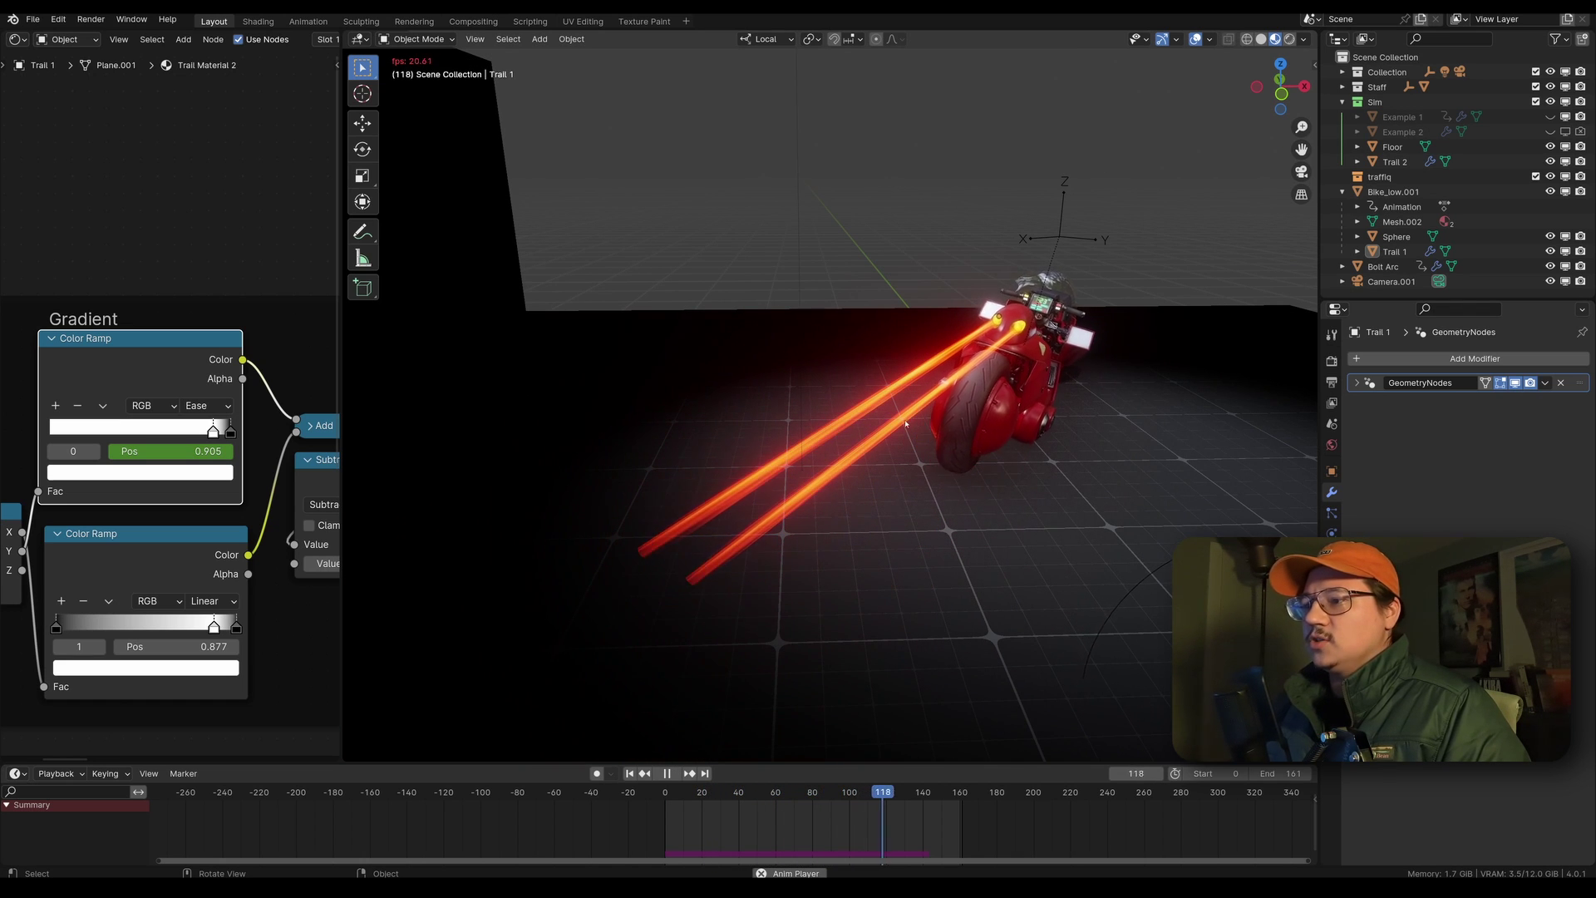
{"action": "left_click_drag", "start_coordinate": [213, 428], "coordinate": [126, 422]}
{"action": "key", "text": "space"}
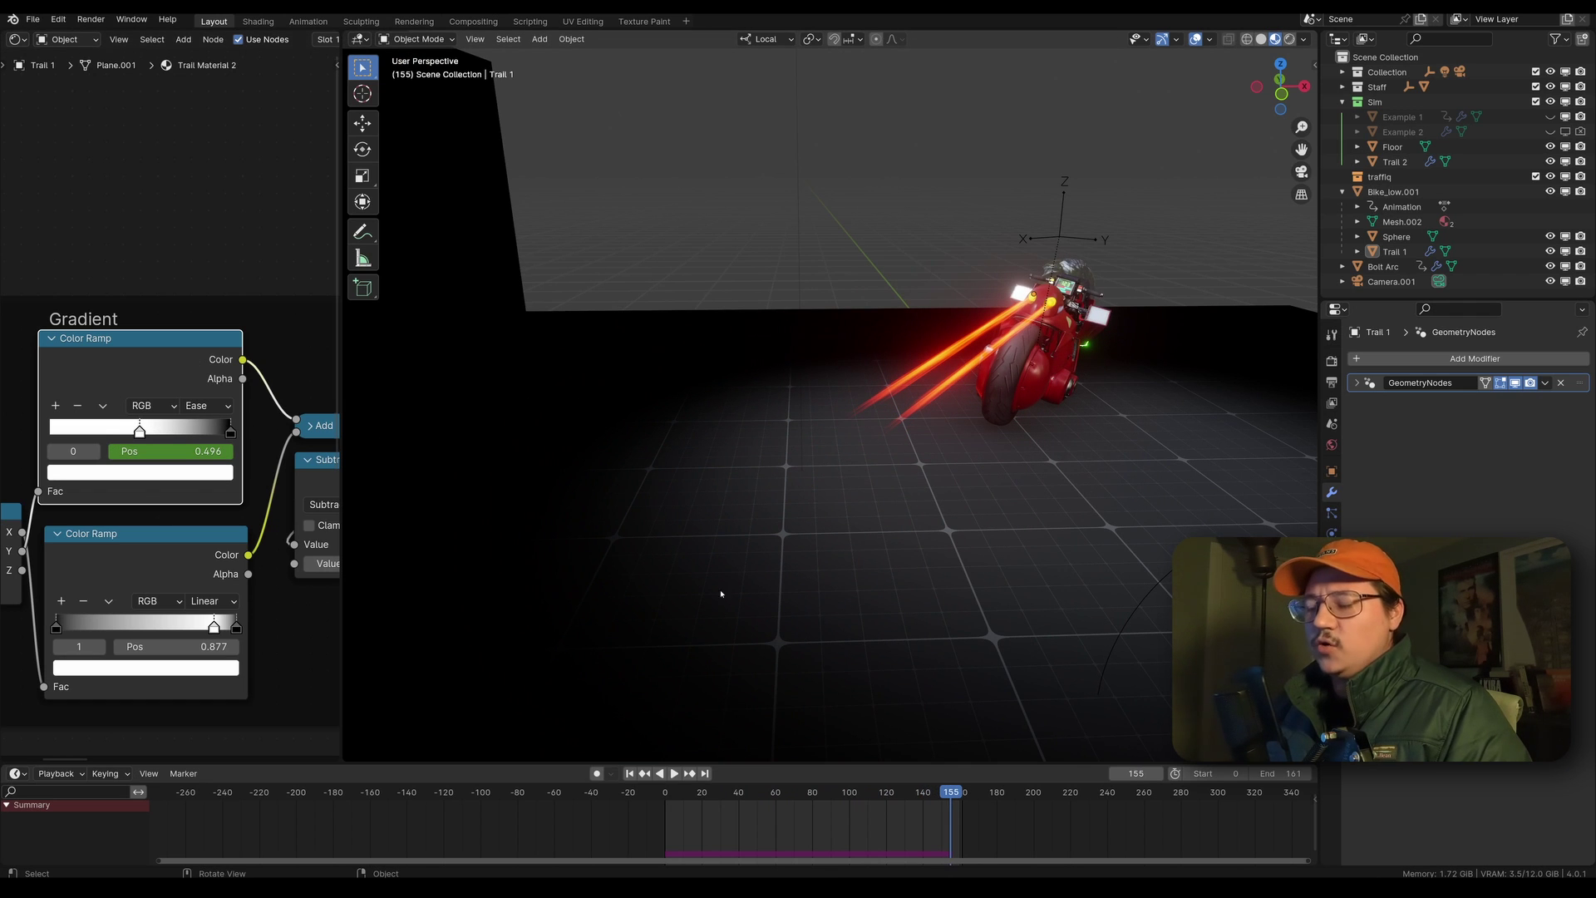
{"action": "left_click", "coordinate": [971, 371]}
{"action": "middle_click_drag", "start_coordinate": [971, 372], "coordinate": [1036, 579]}
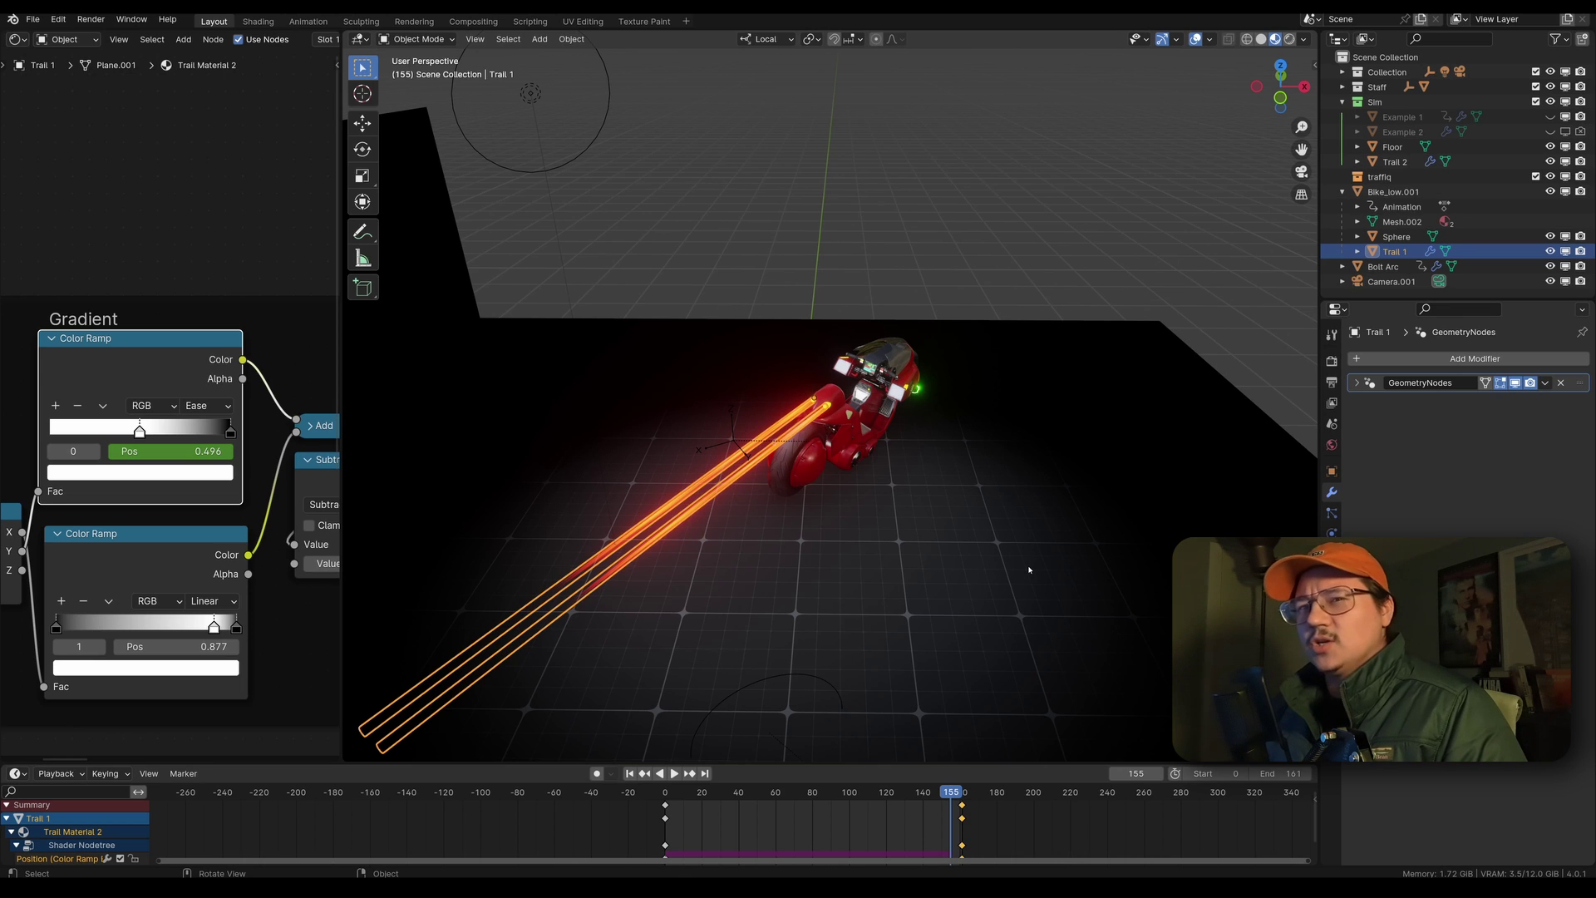
Replay the trail animation from frame 0, stop at frame 101, and select the motorcycle body.
{"action": "key", "text": "space"}
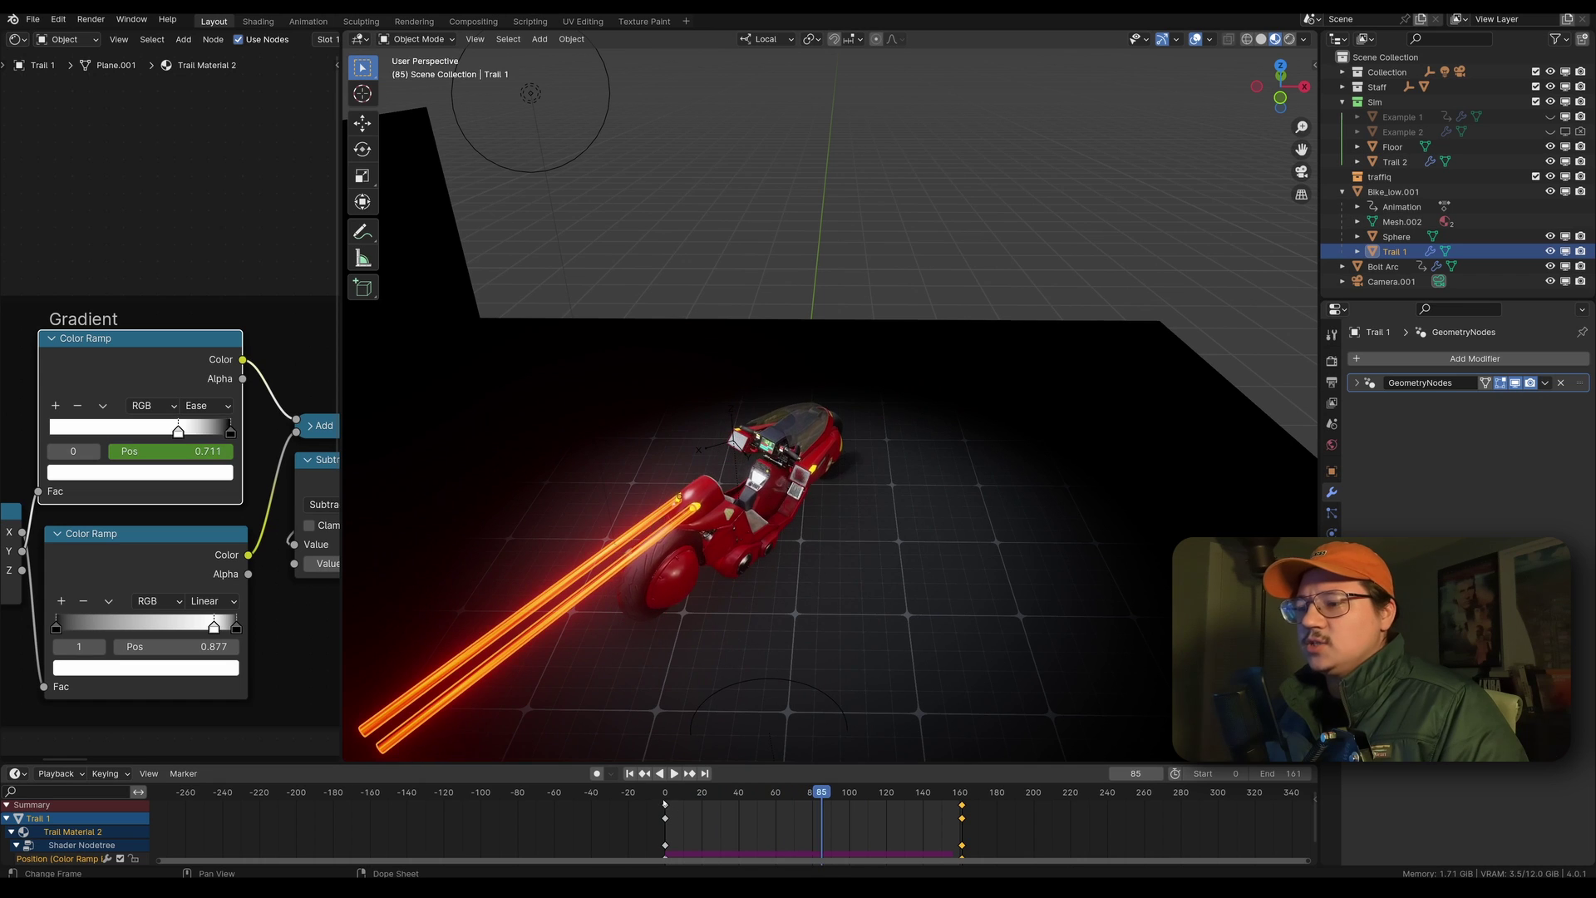
{"action": "key", "text": "Escape"}
{"action": "scroll", "coordinate": [696, 566], "scroll_direction": "down", "scroll_amount": 4}
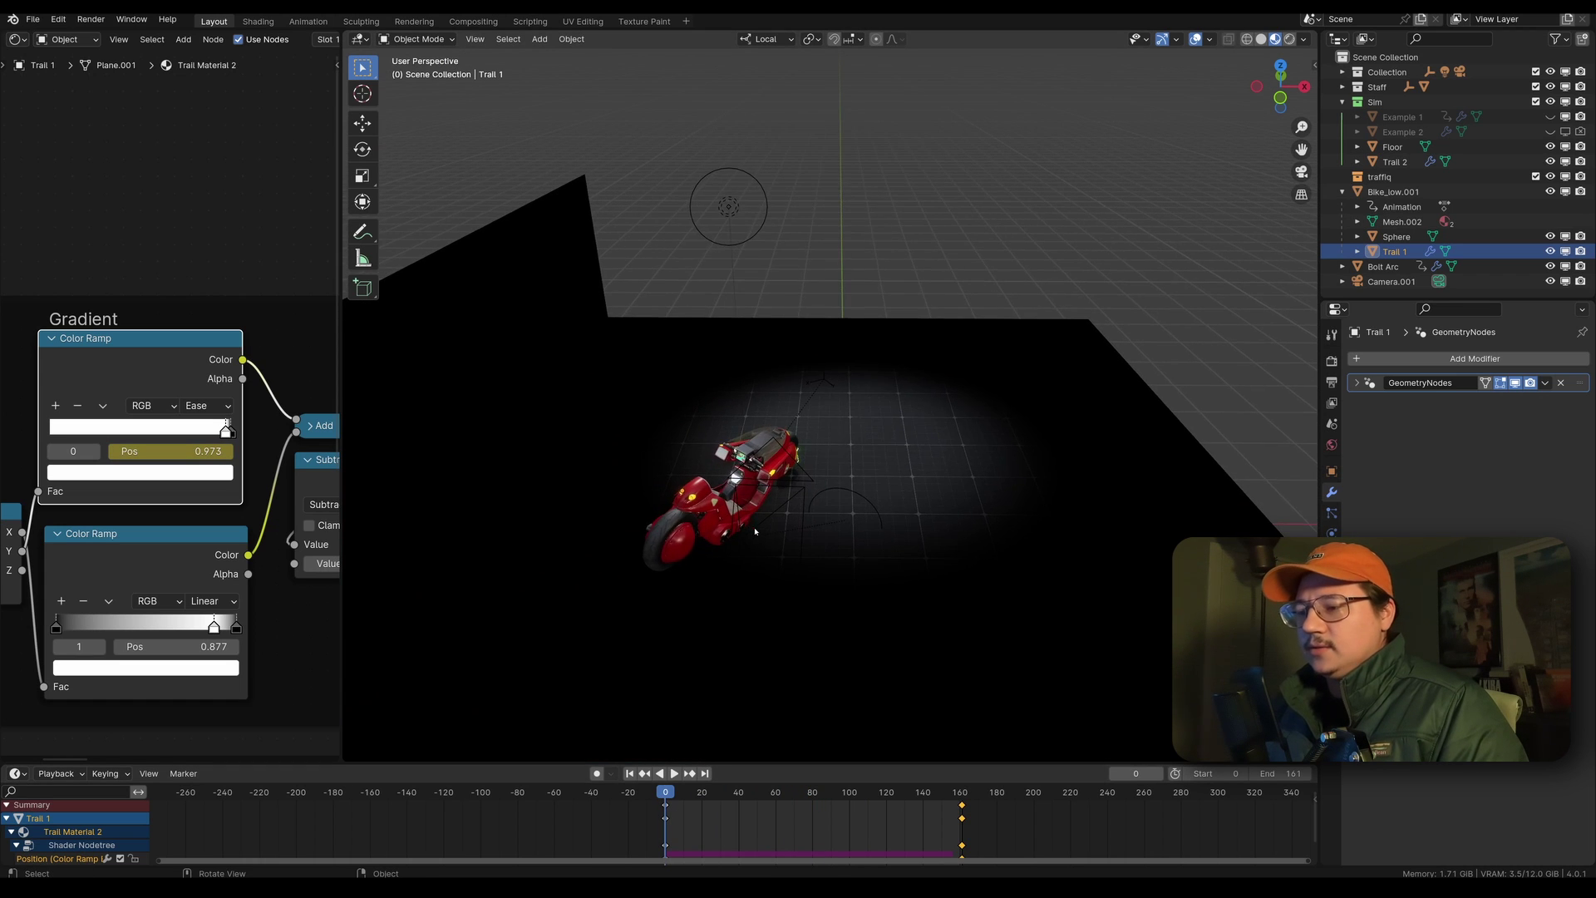
{"action": "scroll", "coordinate": [696, 565], "scroll_direction": "up", "scroll_amount": 4}
{"action": "key", "text": "space"}
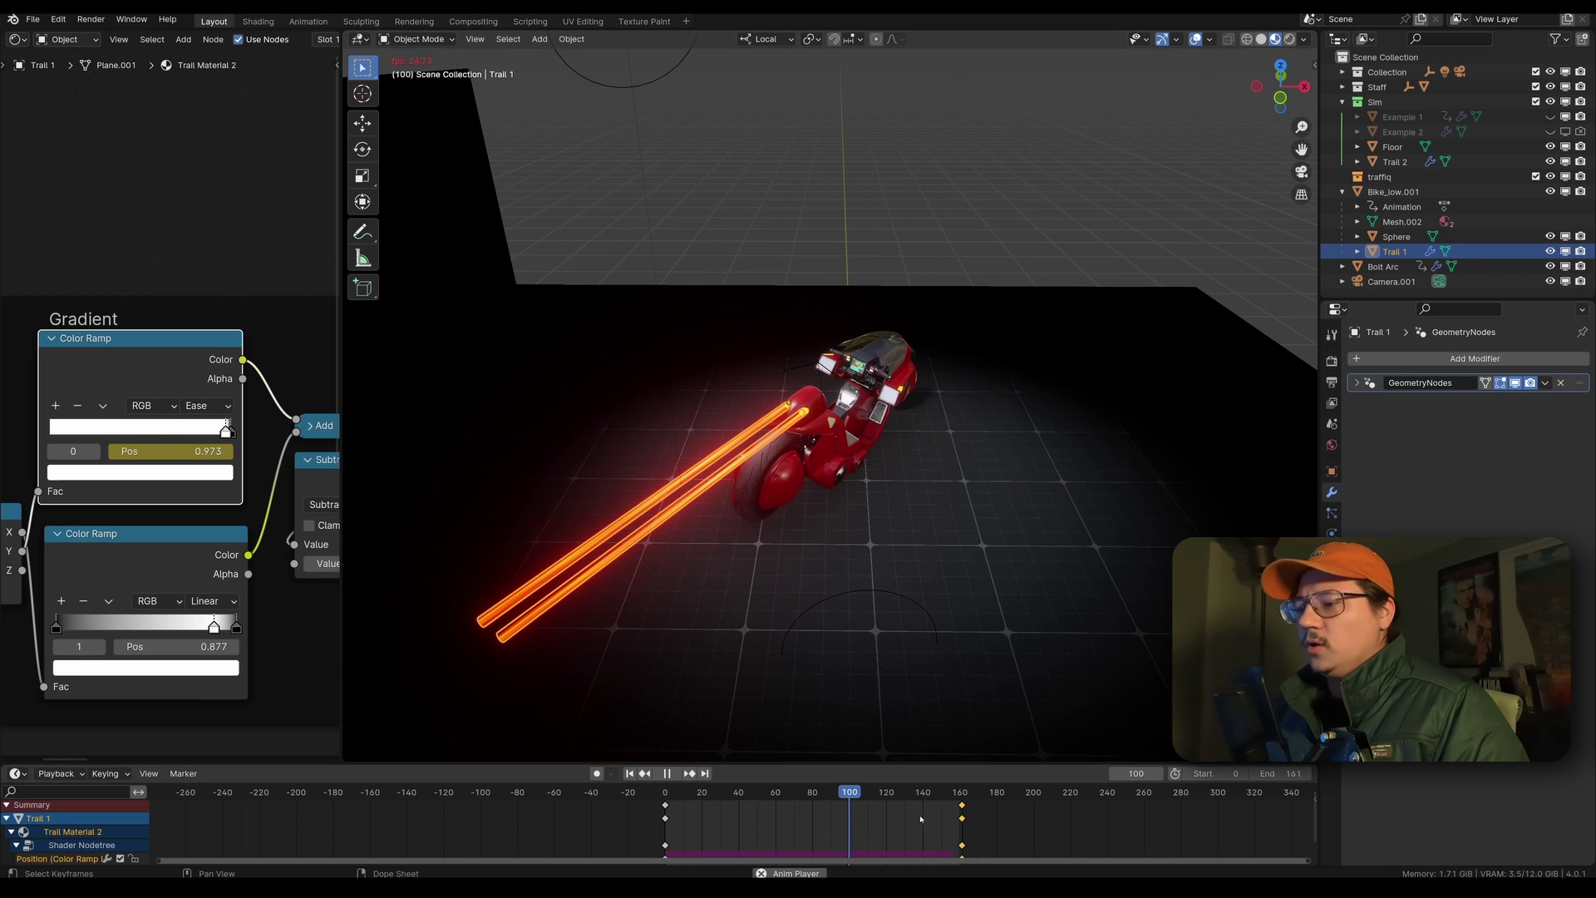
{"action": "key", "text": "space"}
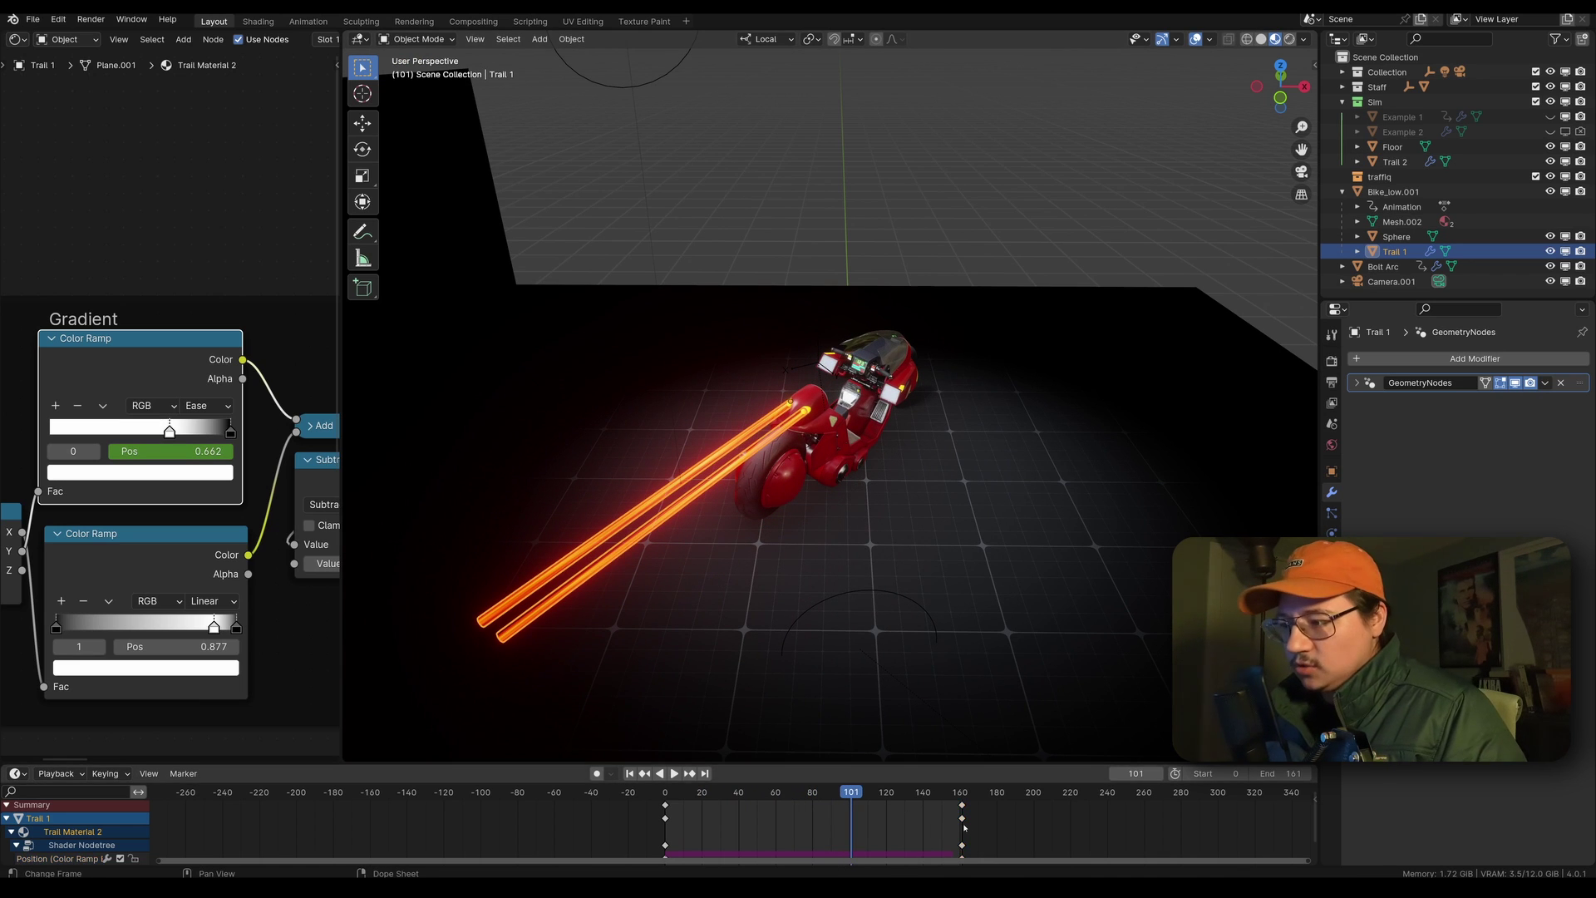
{"action": "left_click", "coordinate": [825, 486]}
{"action": "scroll", "coordinate": [826, 486], "scroll_direction": "up", "scroll_amount": 20, "text": "alt"}
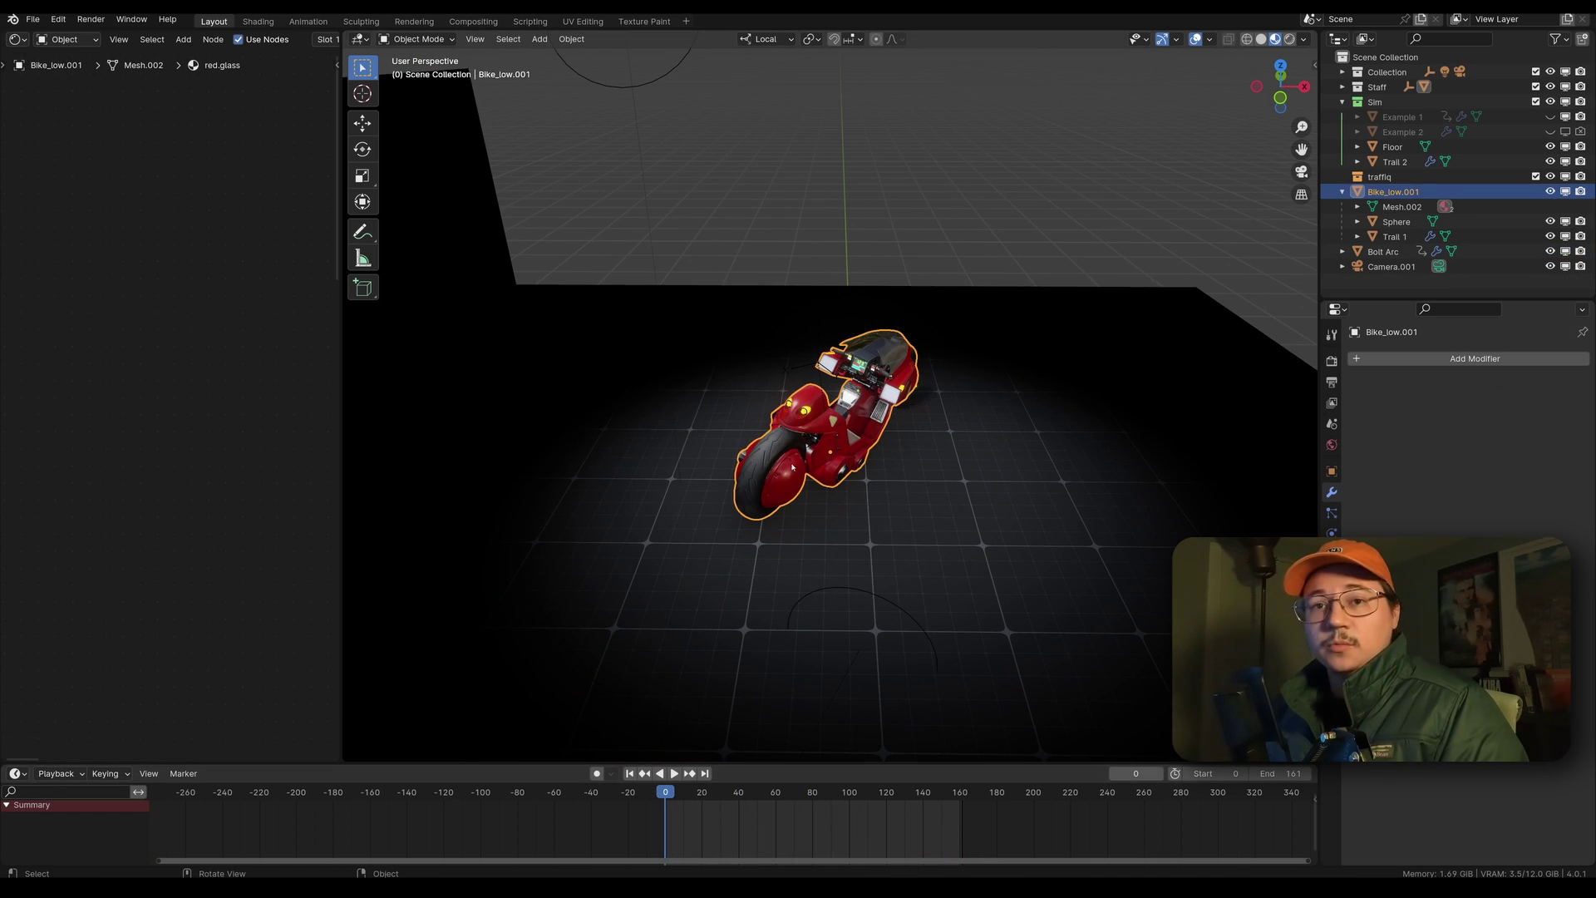
{"action": "scroll", "coordinate": [792, 467], "scroll_direction": "up", "scroll_amount": 5}
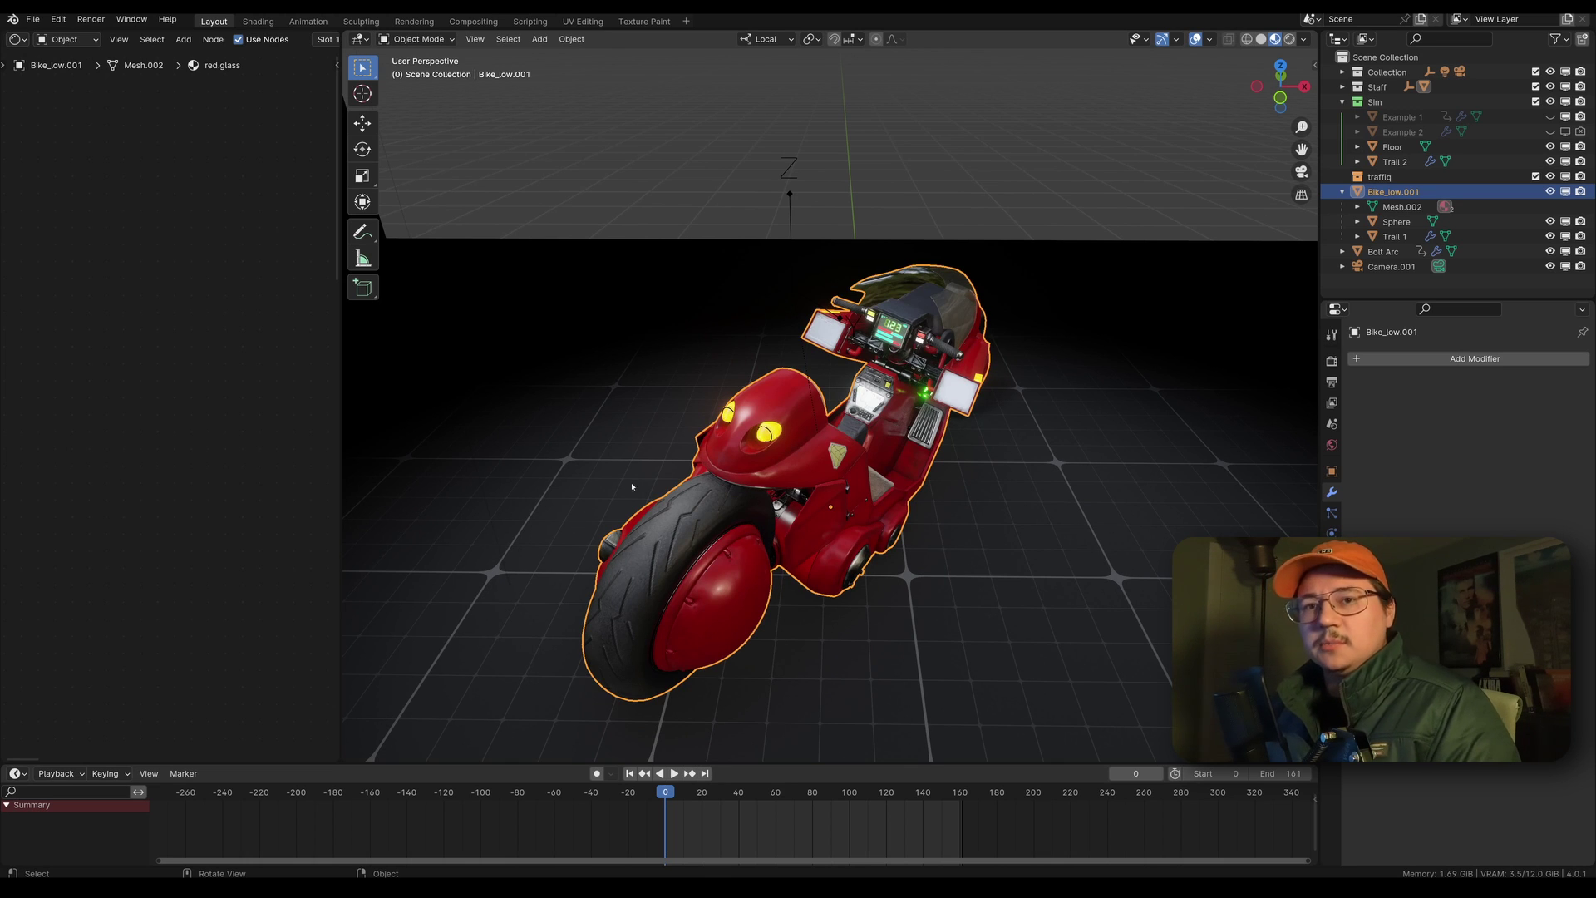